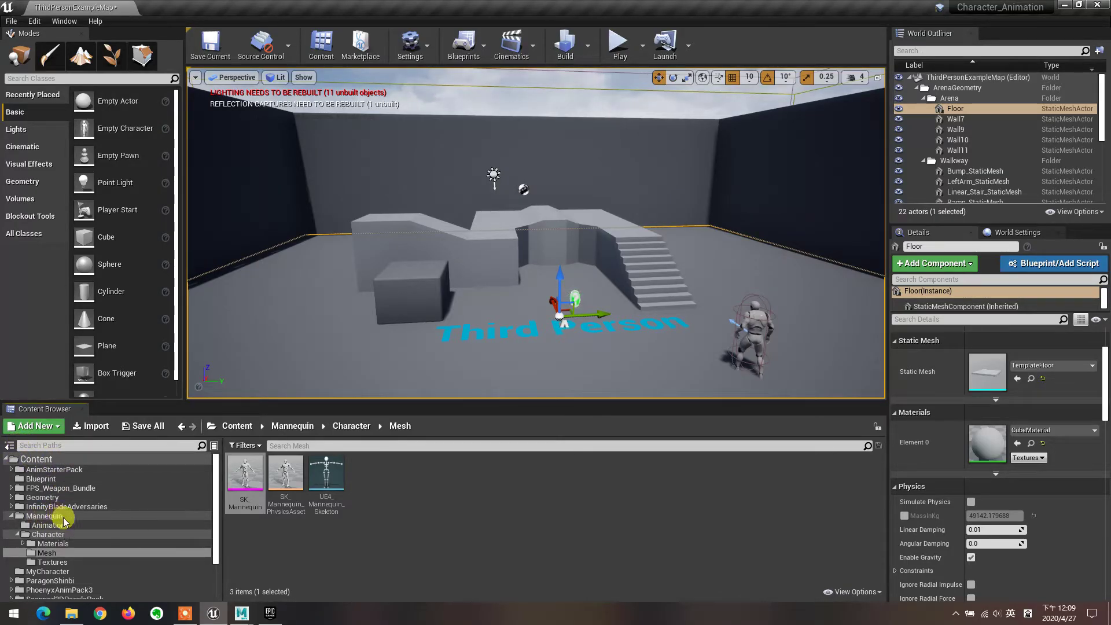
Preview the SK_Mannequin skeletal mesh from the Mannequin/Character/Mesh folder and close its editor
left_click(55, 517)
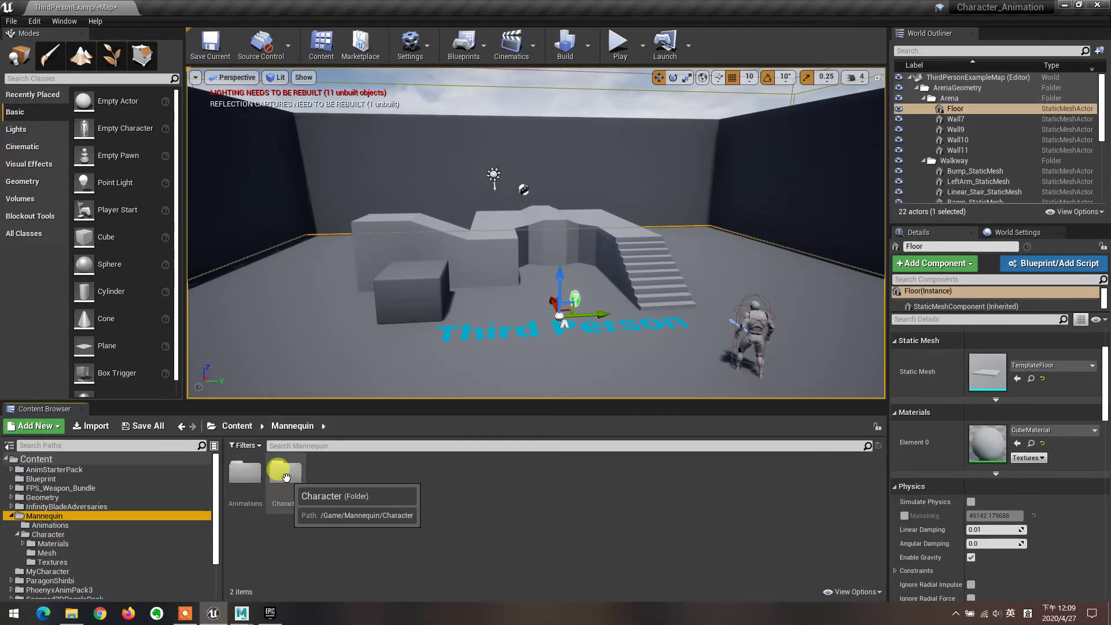
double_click(286, 477)
double_click(286, 471)
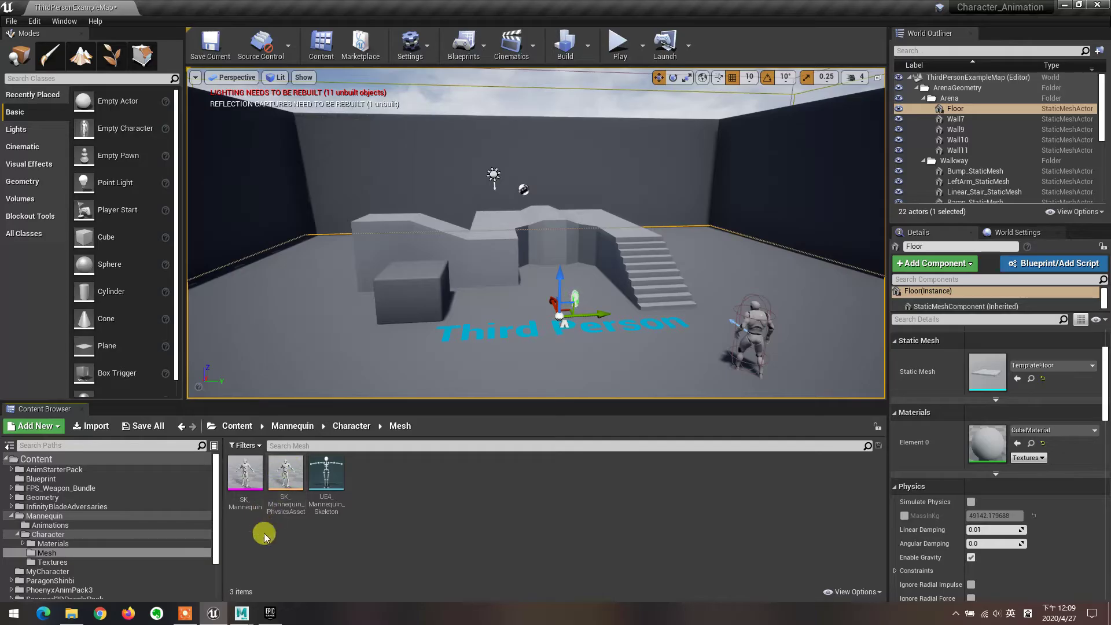
left_click(246, 470)
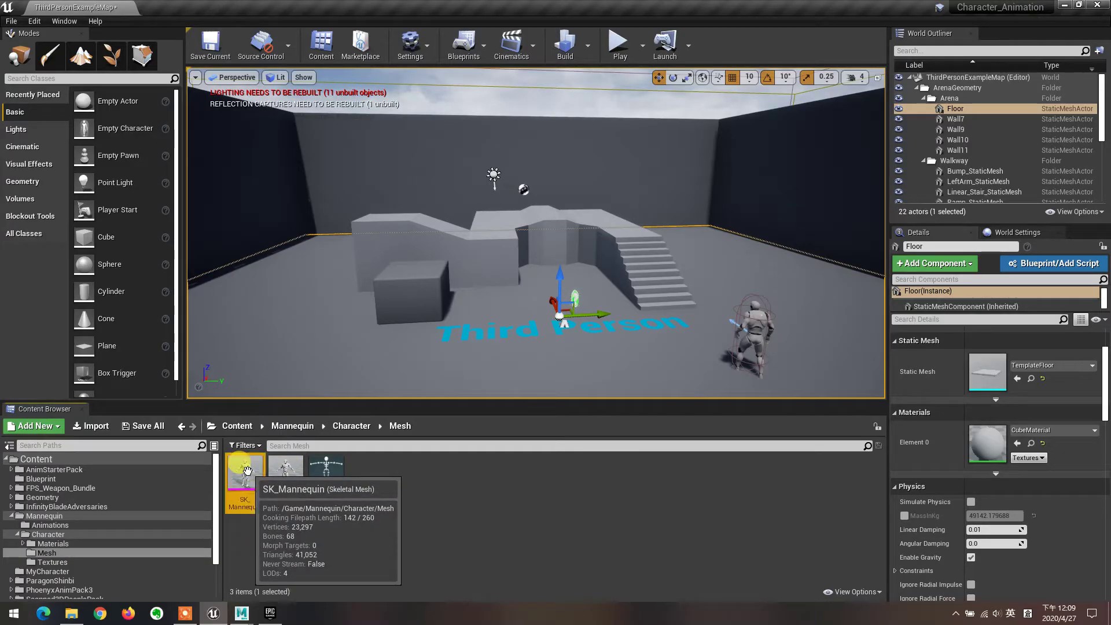
double_click(247, 471)
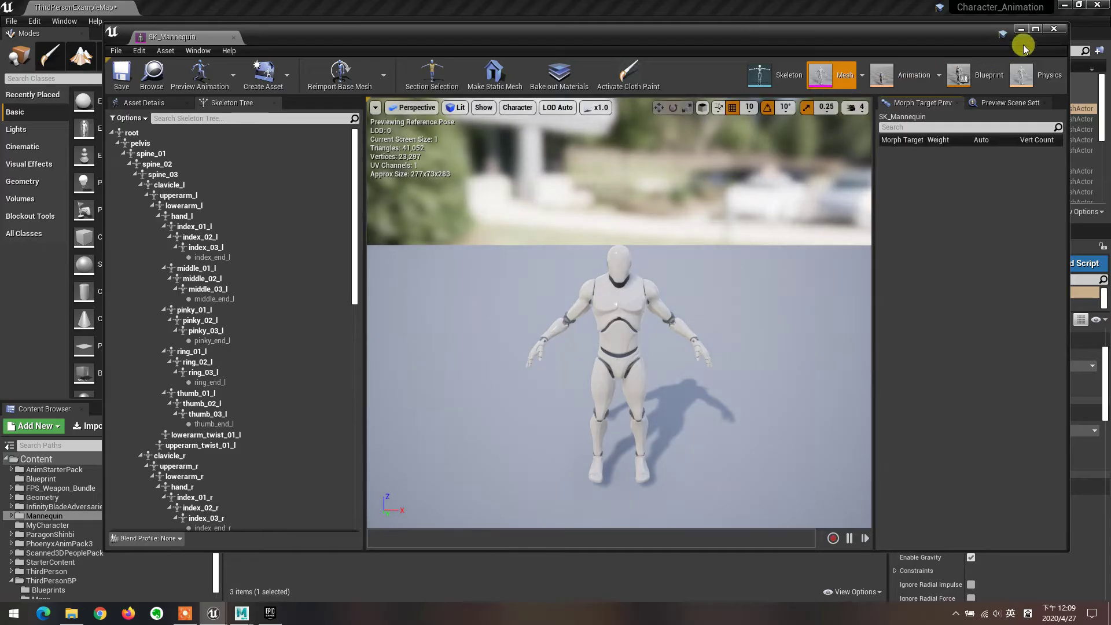
left_click(1055, 29)
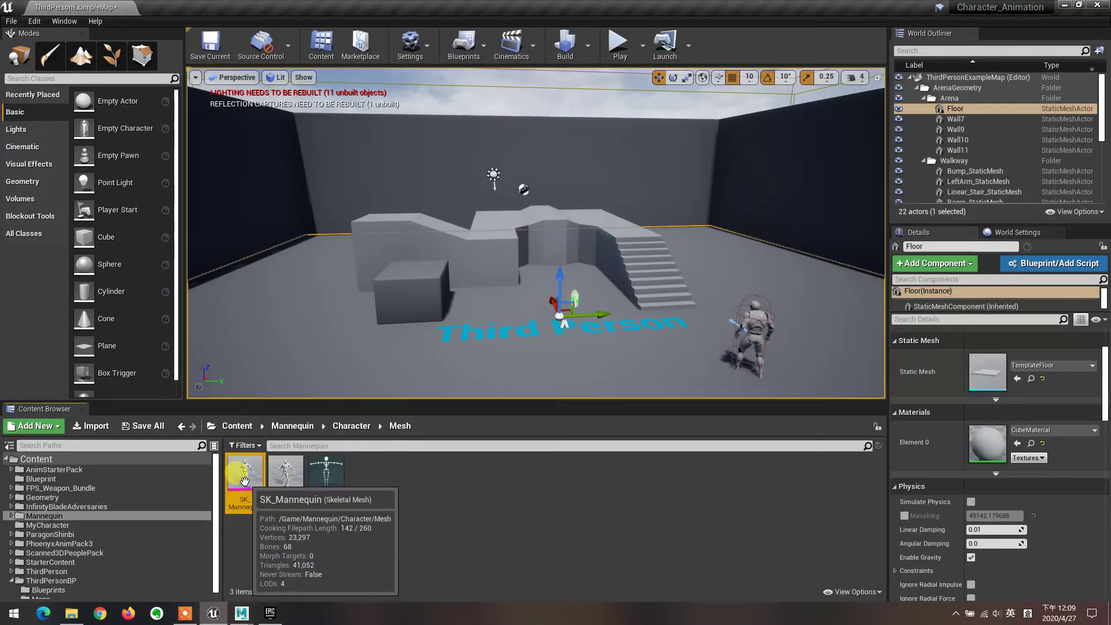
Export the SK_Mannequin skeletal mesh to the Download files folder as SK_Mannequin_2 in FBX format with FBX 2013 compatibility
right_click(245, 481)
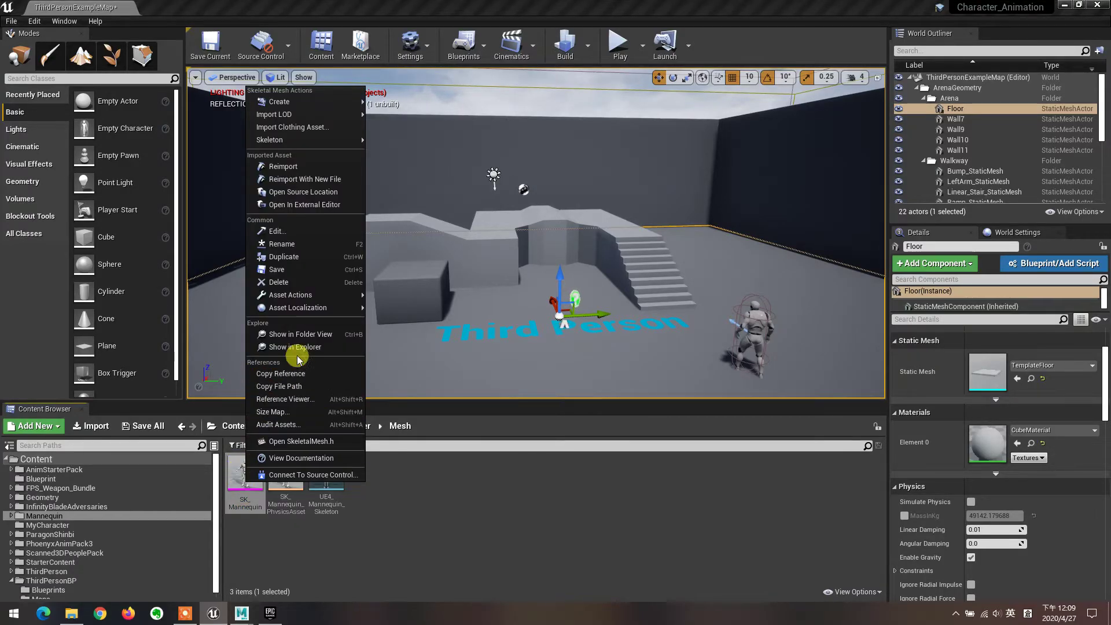
mouse_move(299, 300)
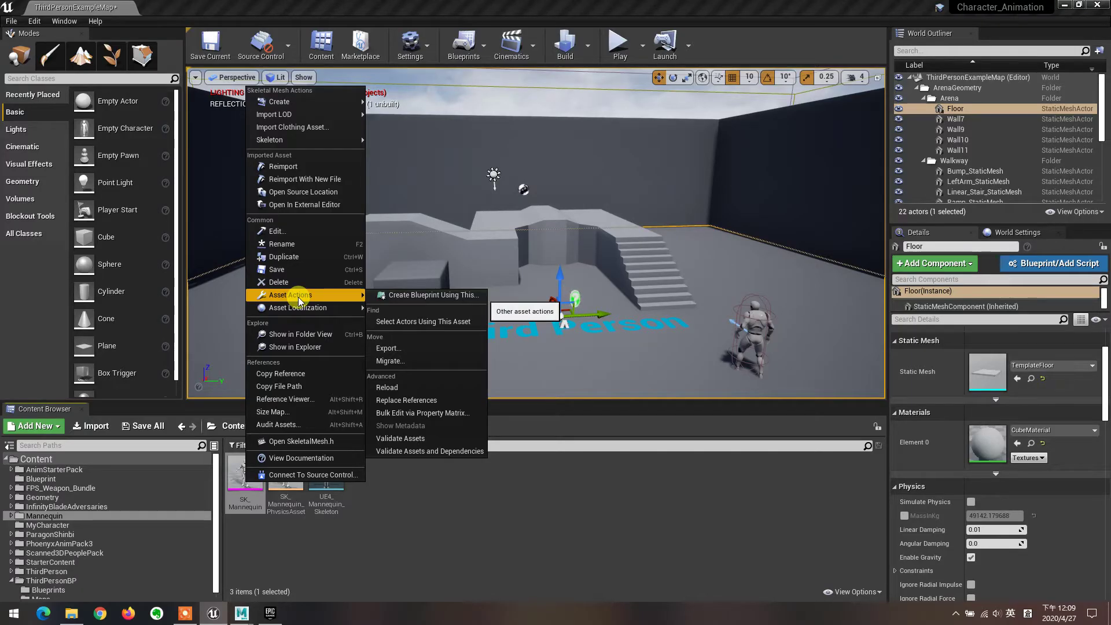
left_click(408, 349)
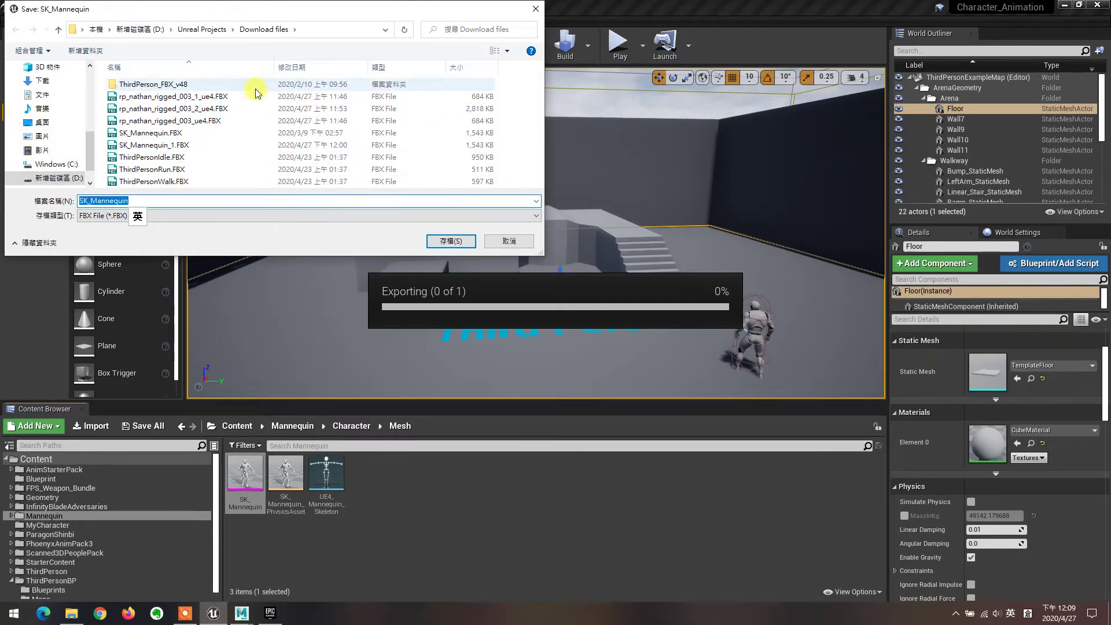
left_click(151, 201)
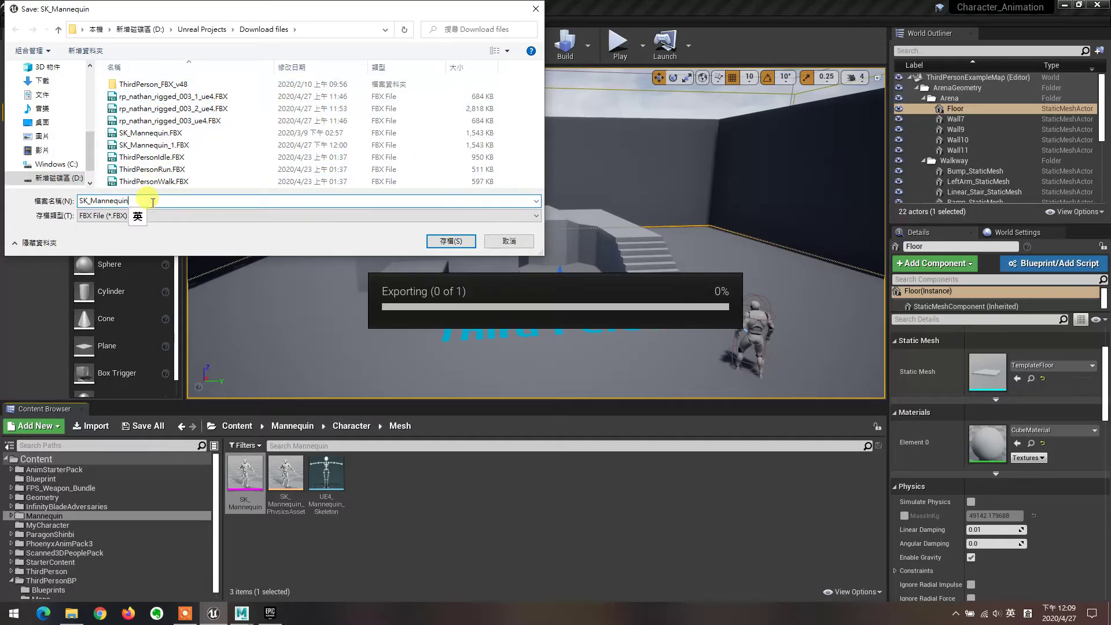
type("_2")
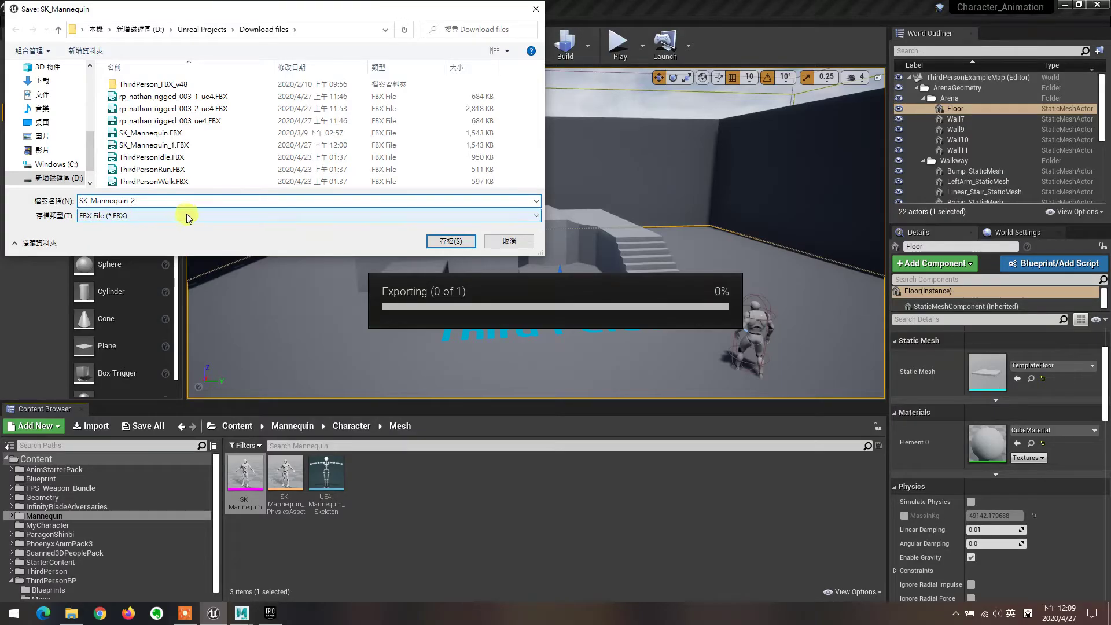
left_click(447, 243)
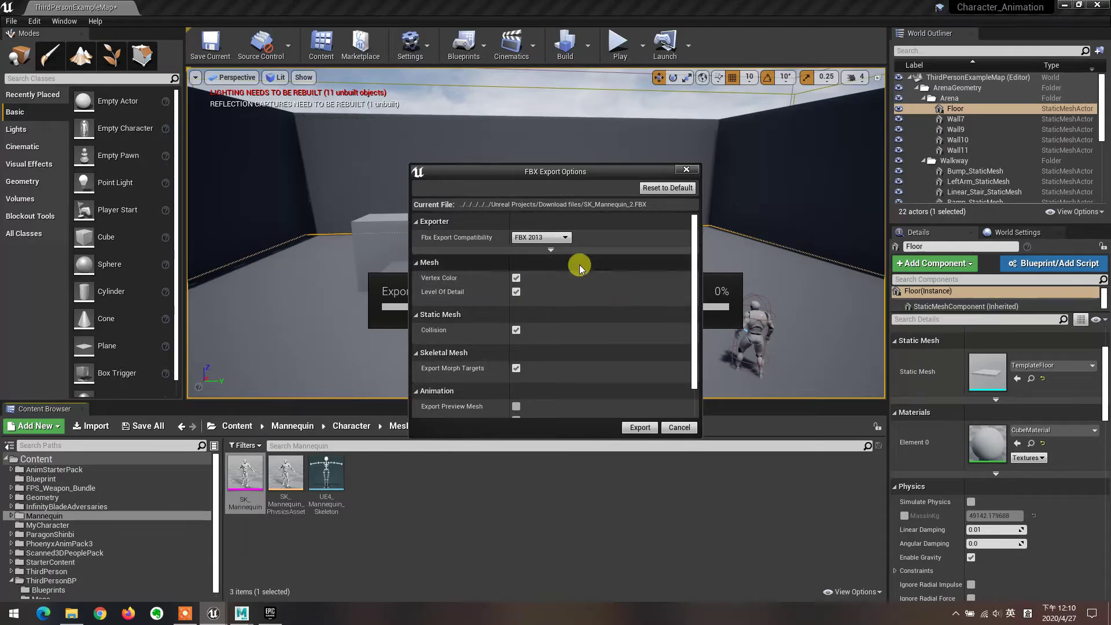
left_click(639, 428)
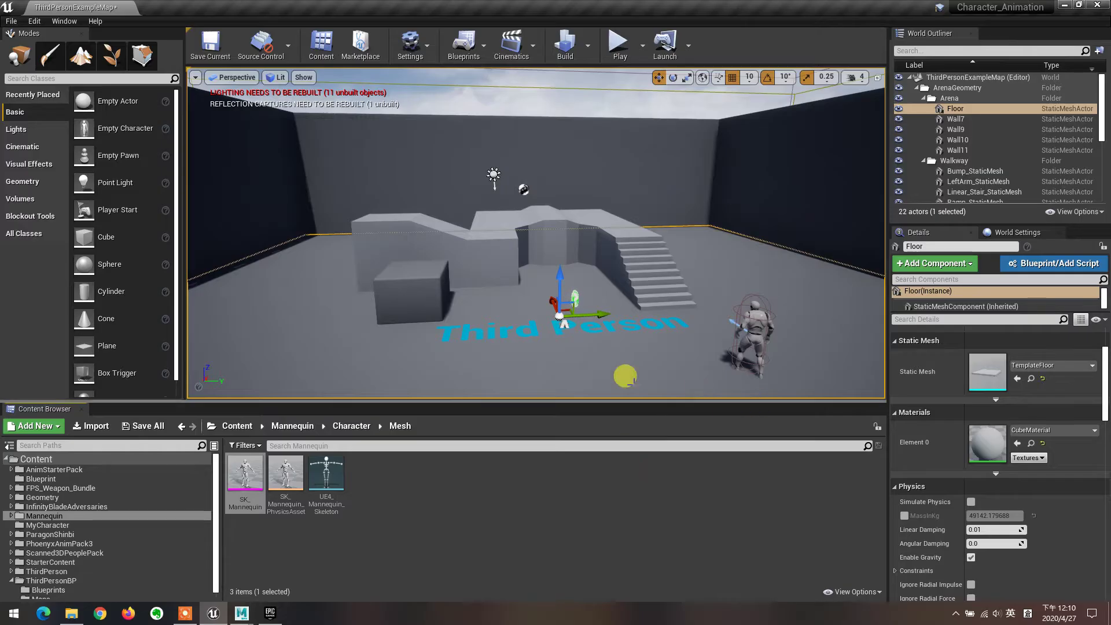
Switch to the untitled Maya scene that contains the mannequin
mouse_move(248, 618)
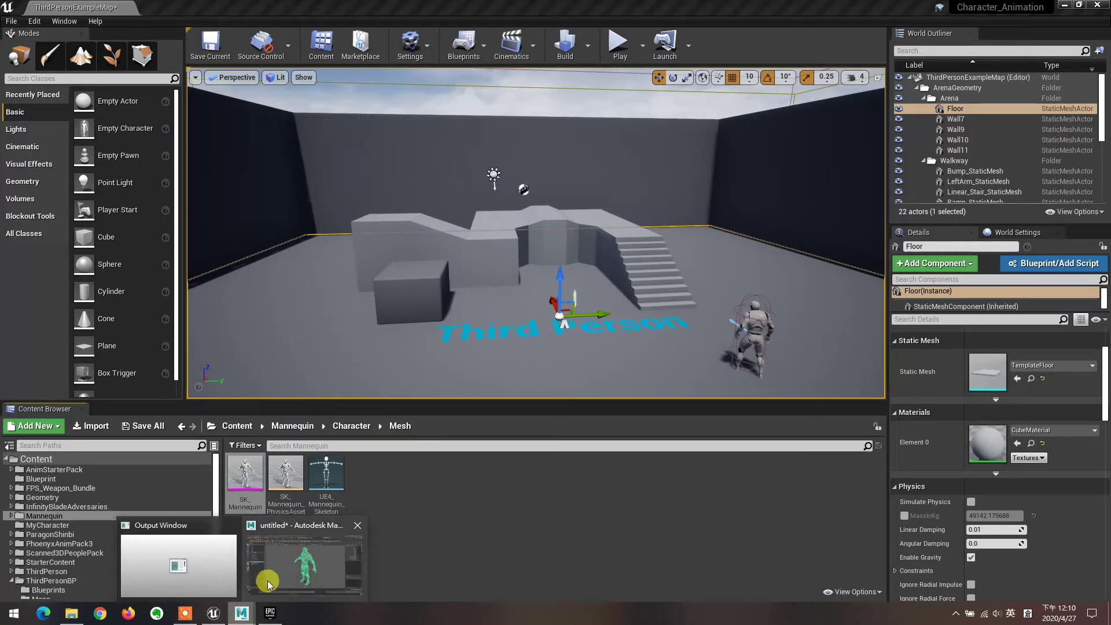
left_click(271, 569)
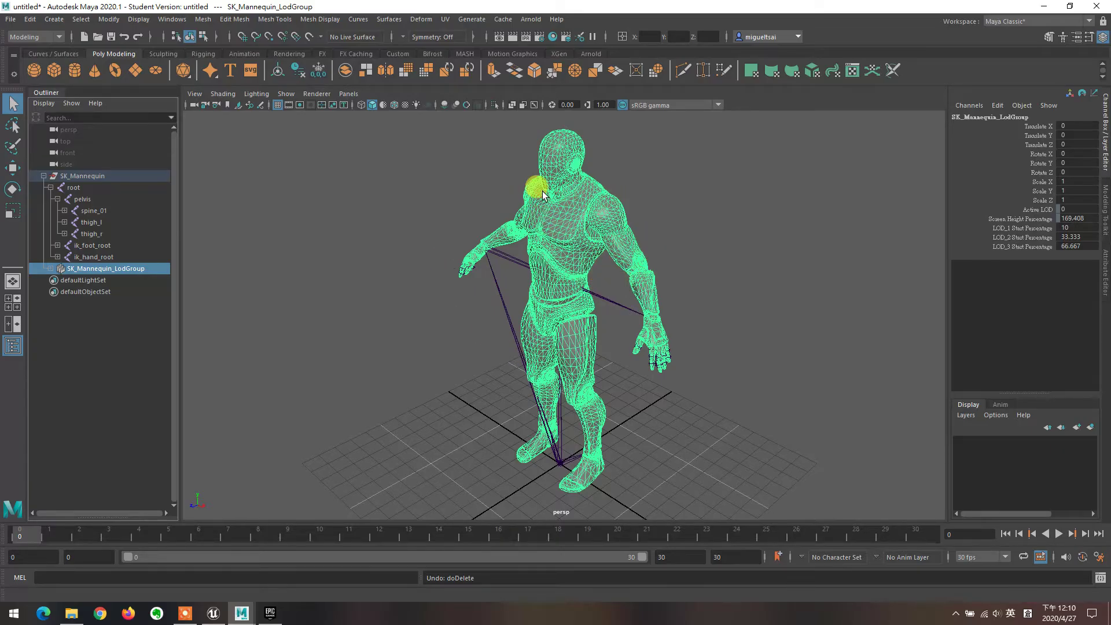
left_click(11, 20)
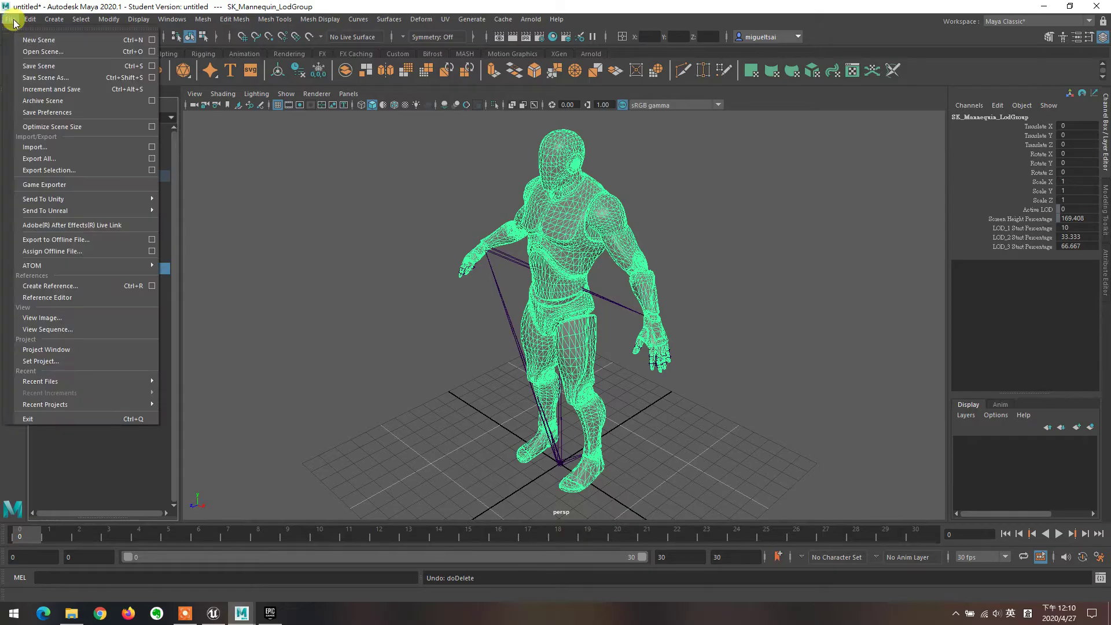
left_click(42, 144)
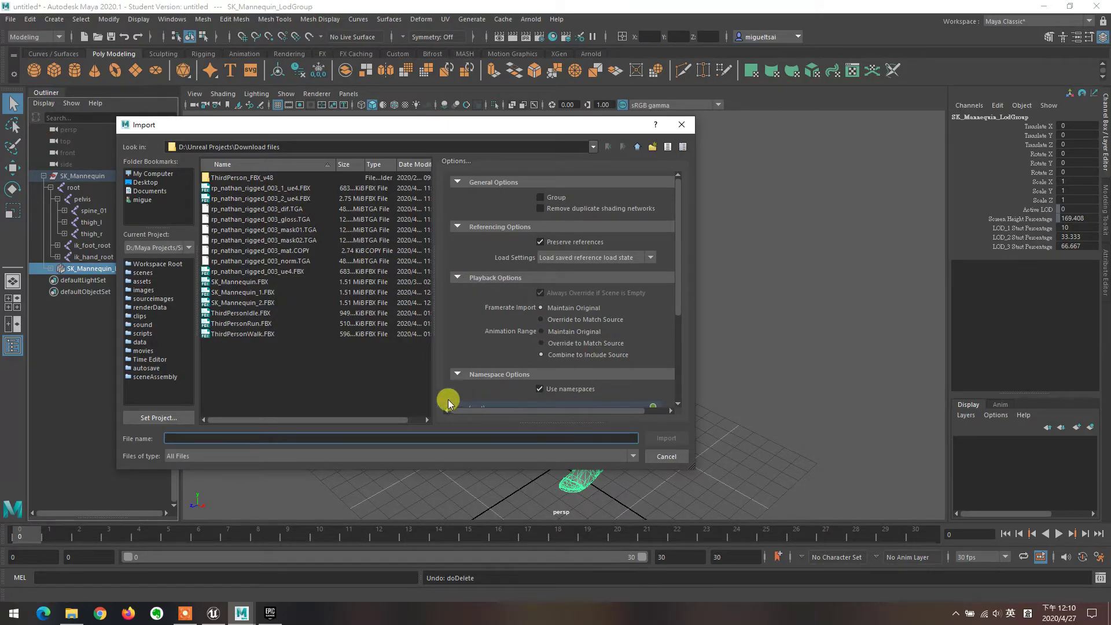
left_click(665, 456)
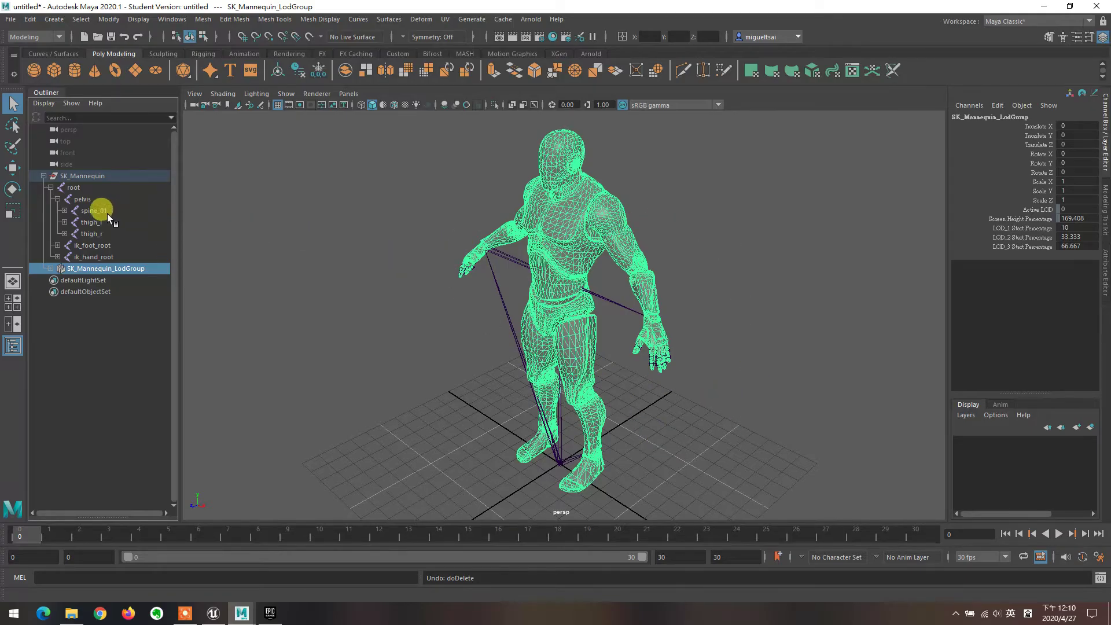
Select the mannequin's root joint and display the perspective view in wireframe
left_click(51, 187)
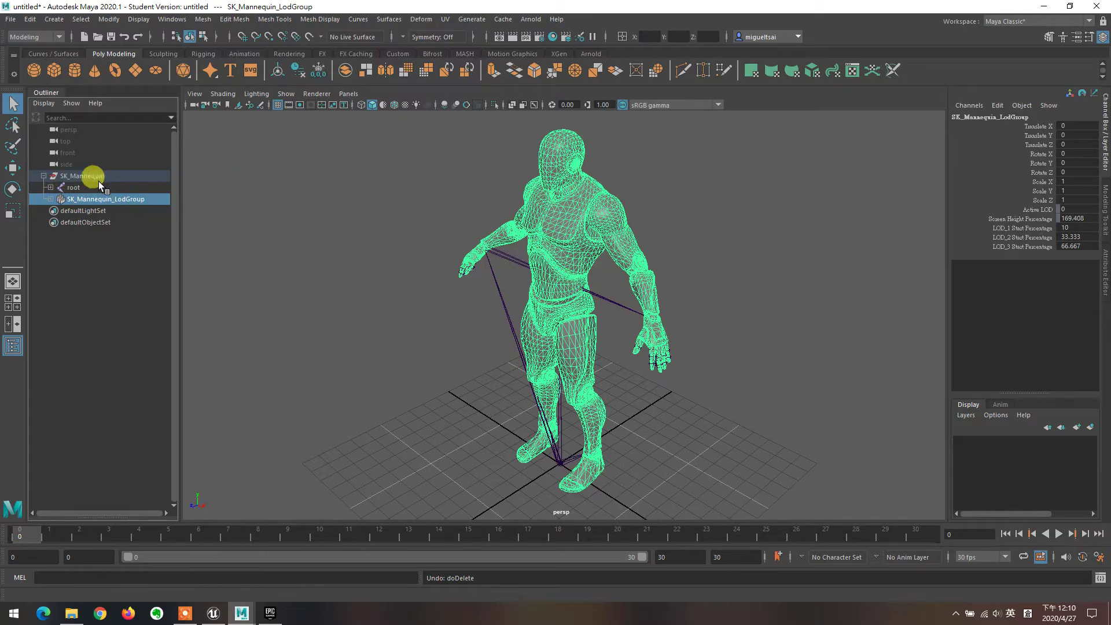
left_click(74, 188)
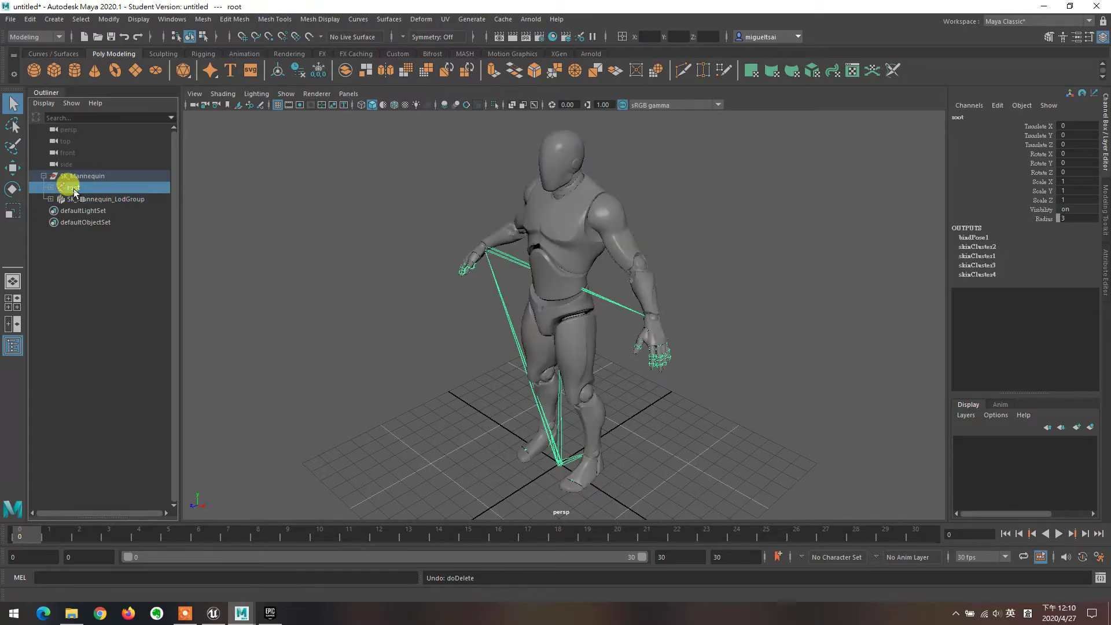
left_click(362, 105)
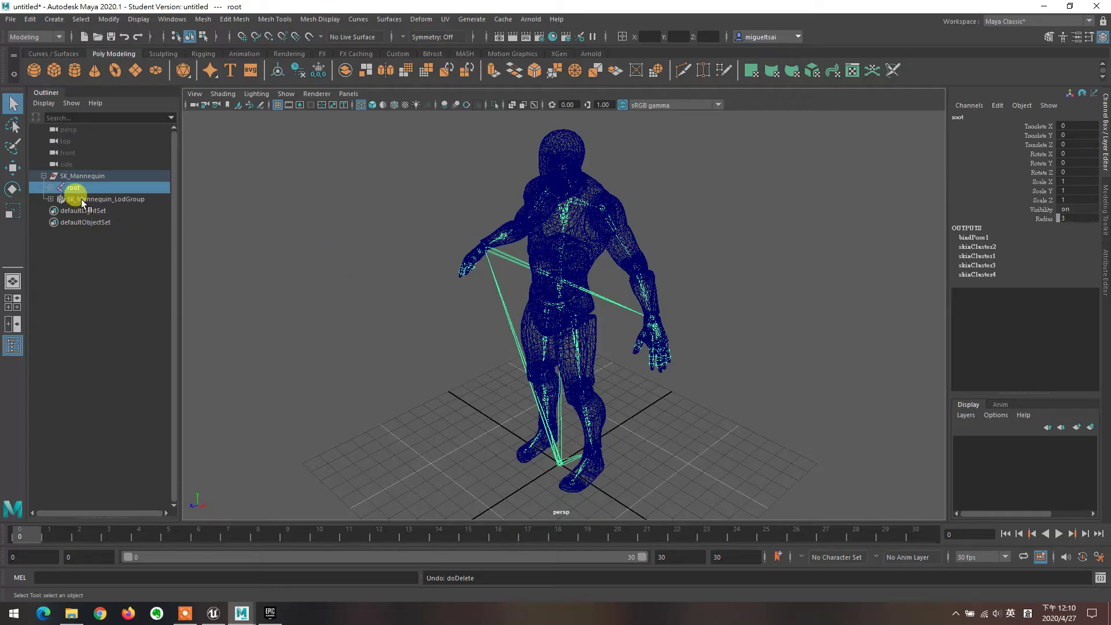
Examine the joint hierarchy under root by selecting pelvis, ik_foot_root, ik_hand_root and root in turn
left_click(50, 187)
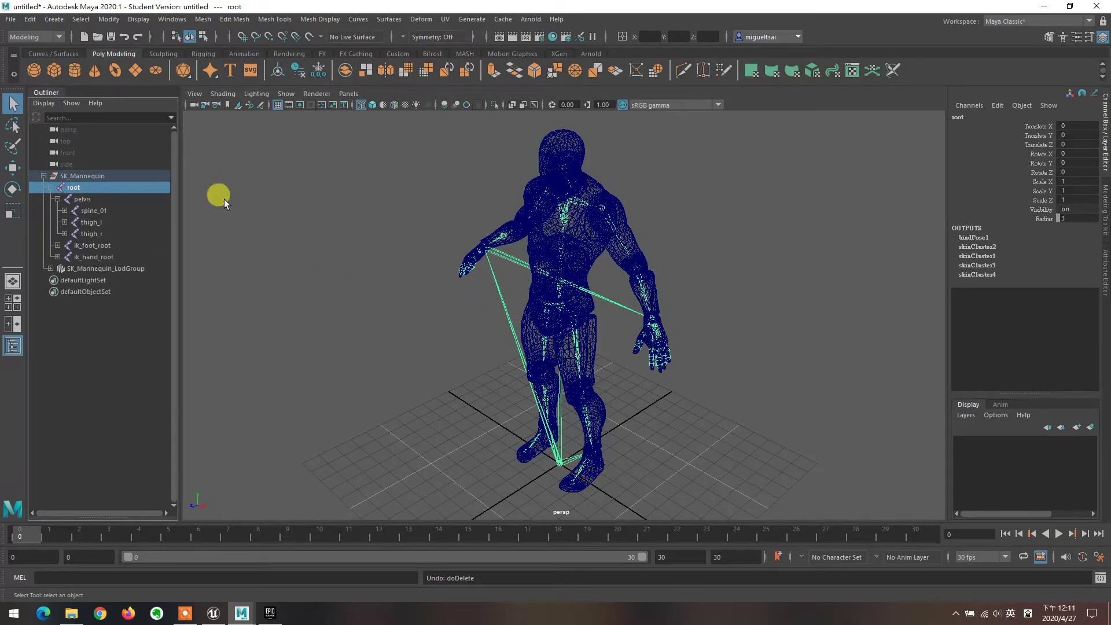
left_click(86, 200)
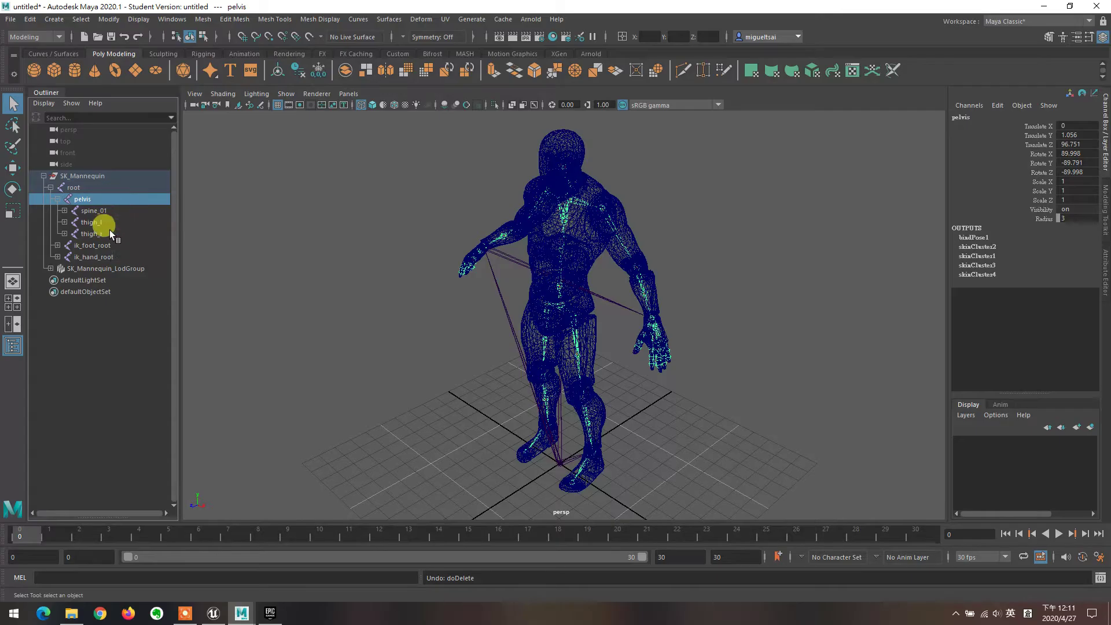
left_click(97, 246)
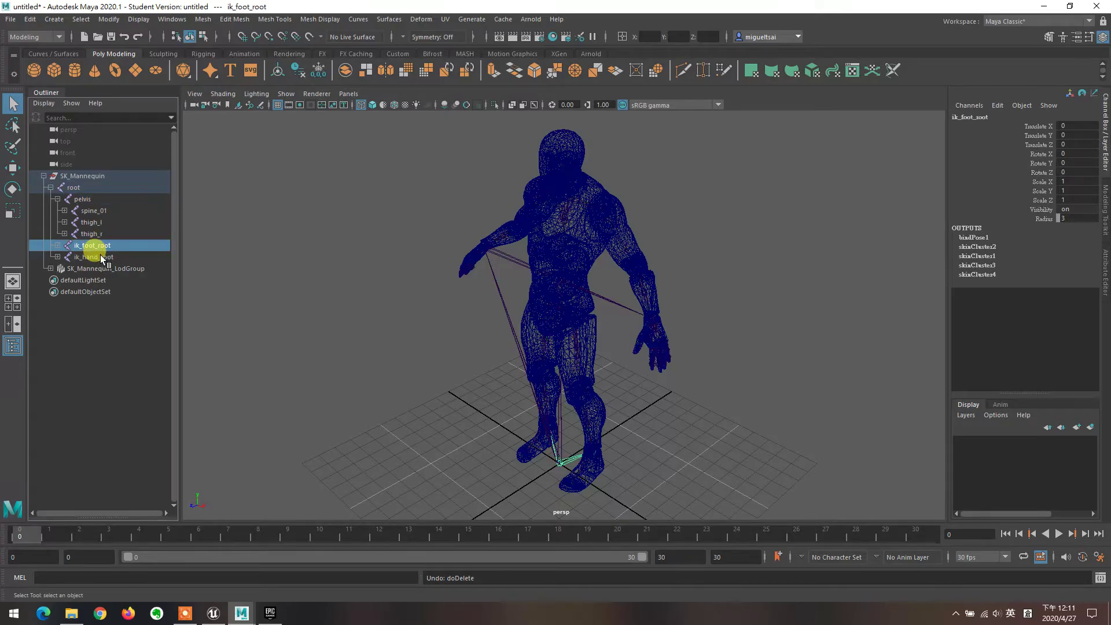
left_click(101, 257)
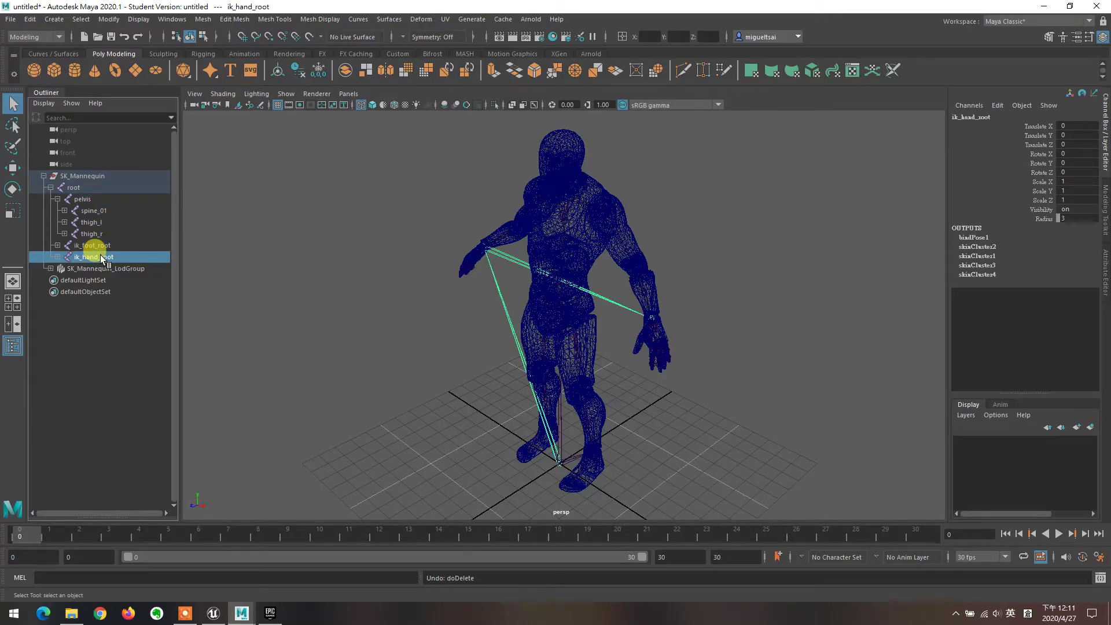
left_click(94, 246)
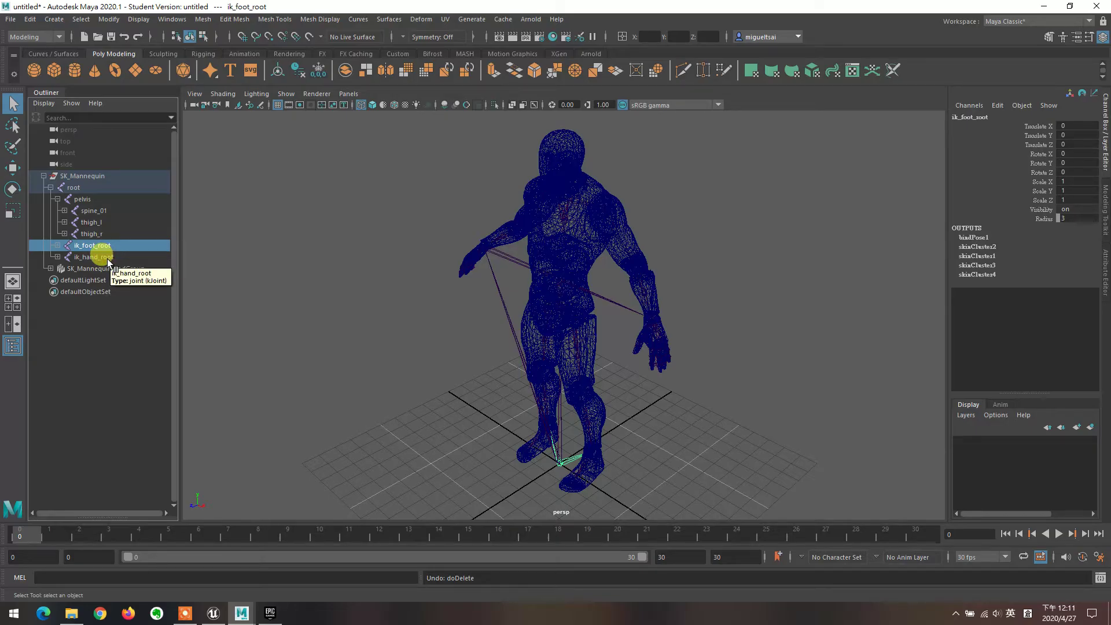
left_click(69, 189)
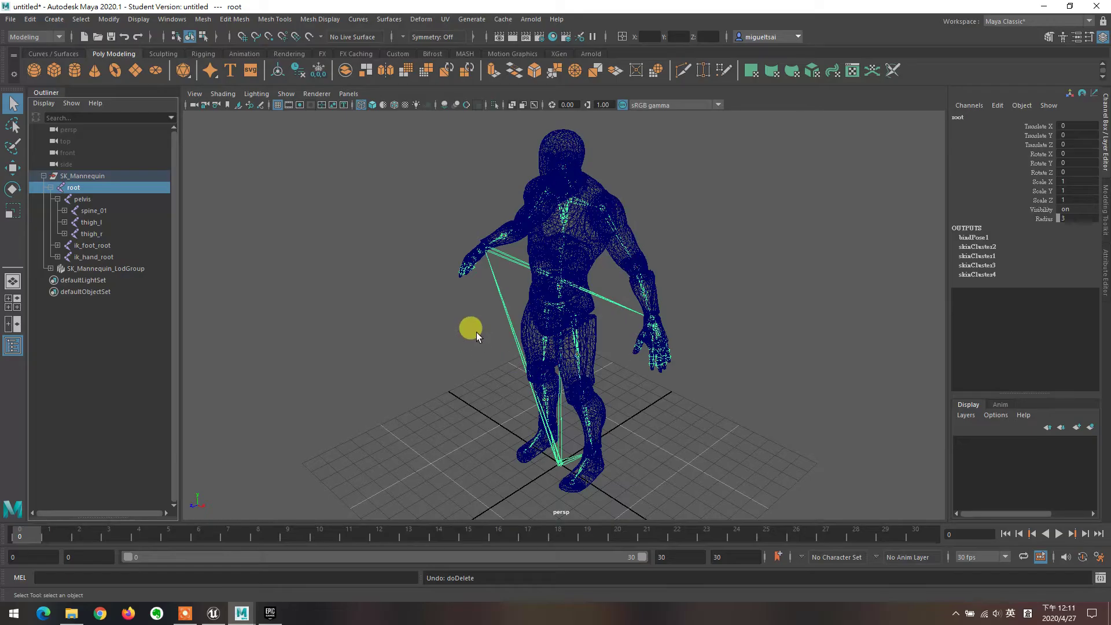
Delete the SK_Mannequin_LodGroup mesh group from the scene, keeping the skeleton
left_click(81, 269)
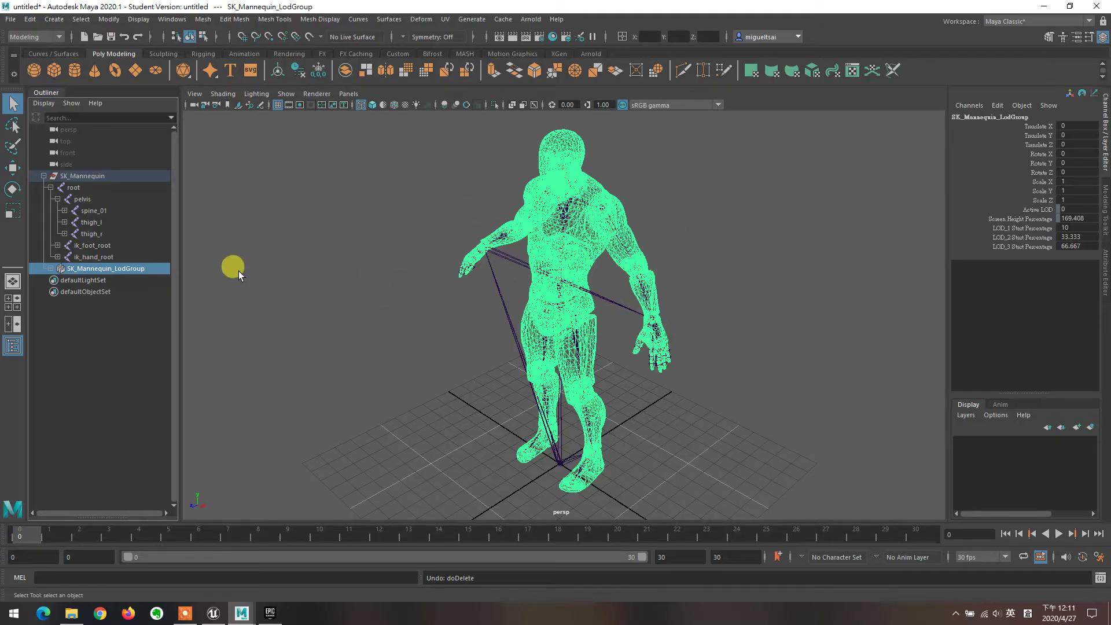
key("Delete")
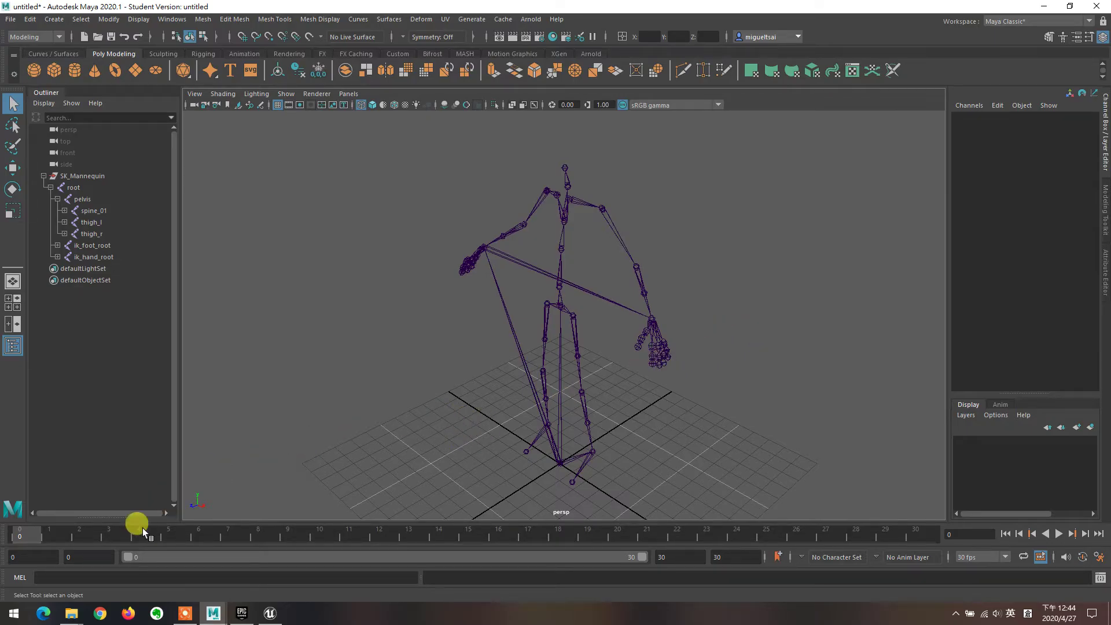
Preview SK_Mannequin.FBX from the Download files folder in Autodesk FBX Review and close the viewer
mouse_move(71, 613)
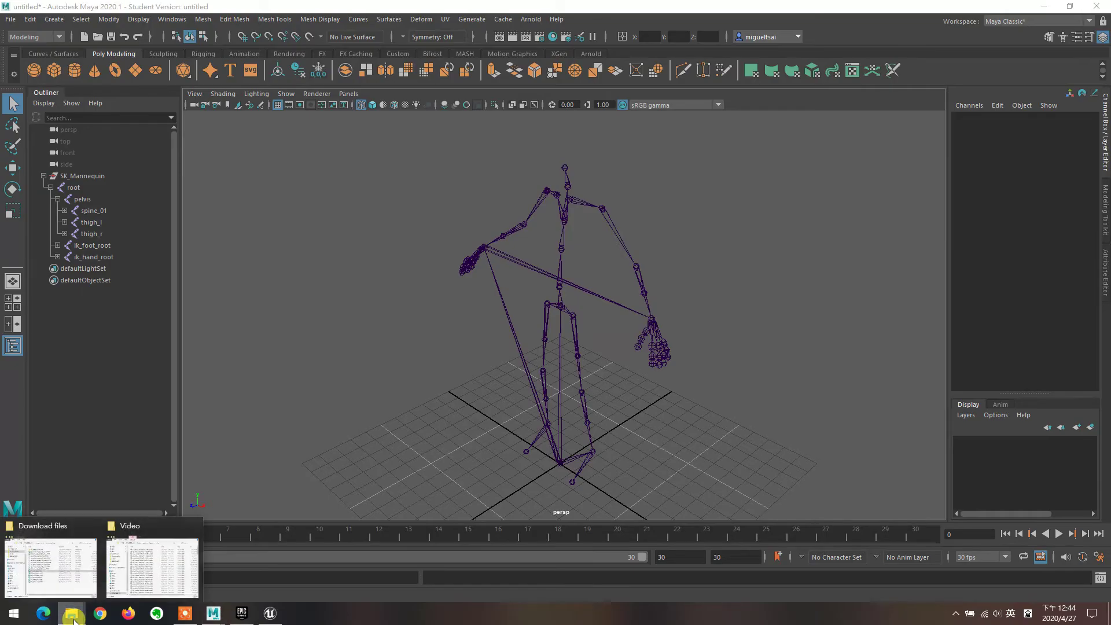
left_click(58, 580)
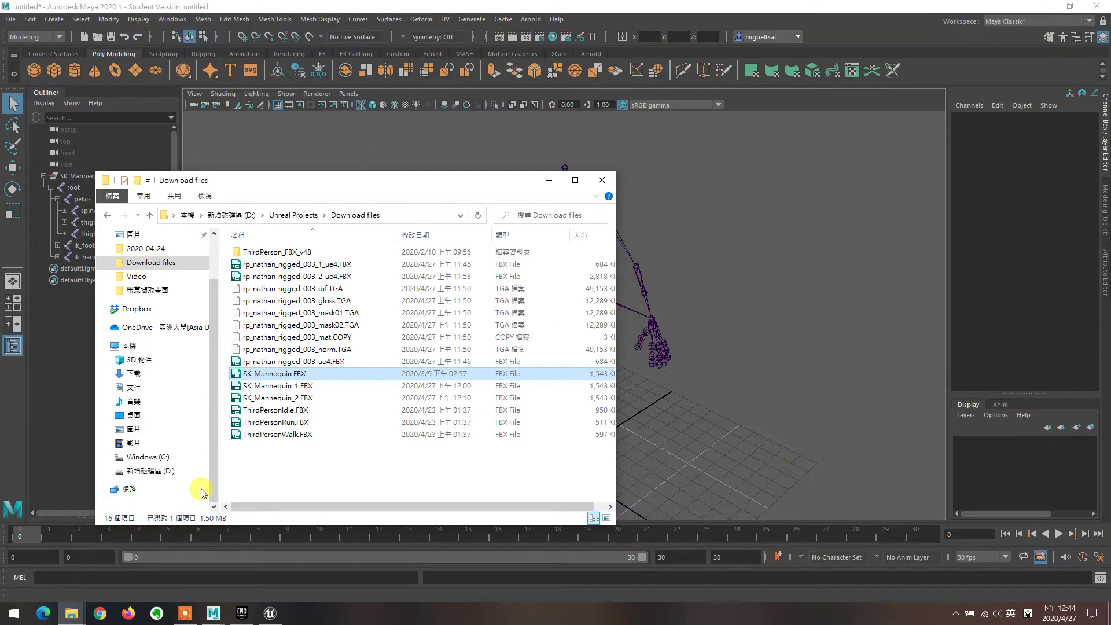
double_click(287, 375)
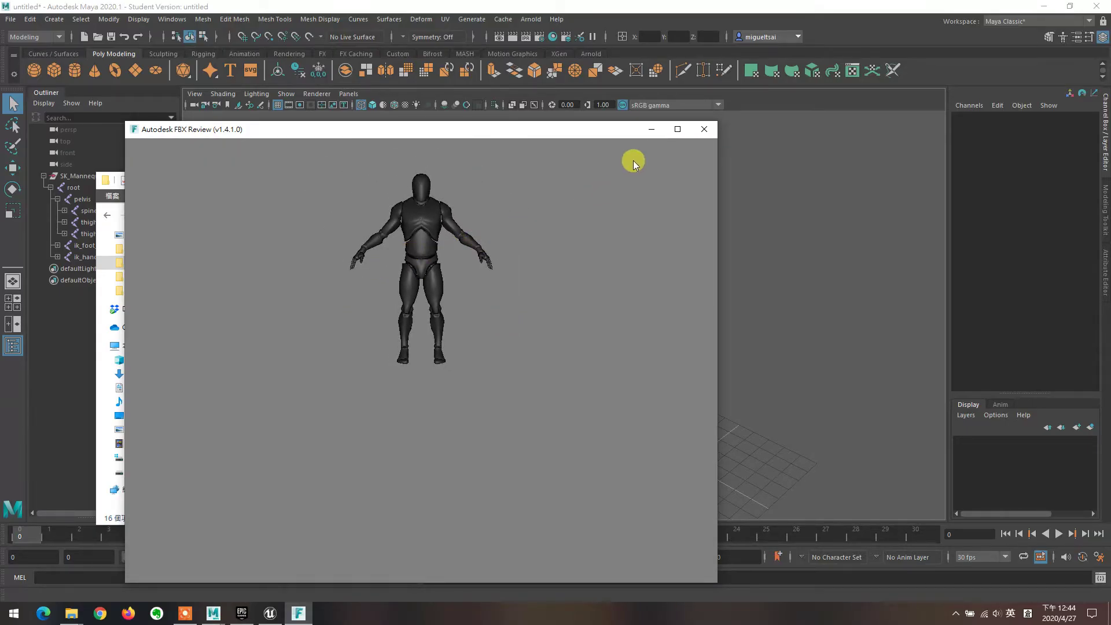
left_click(705, 129)
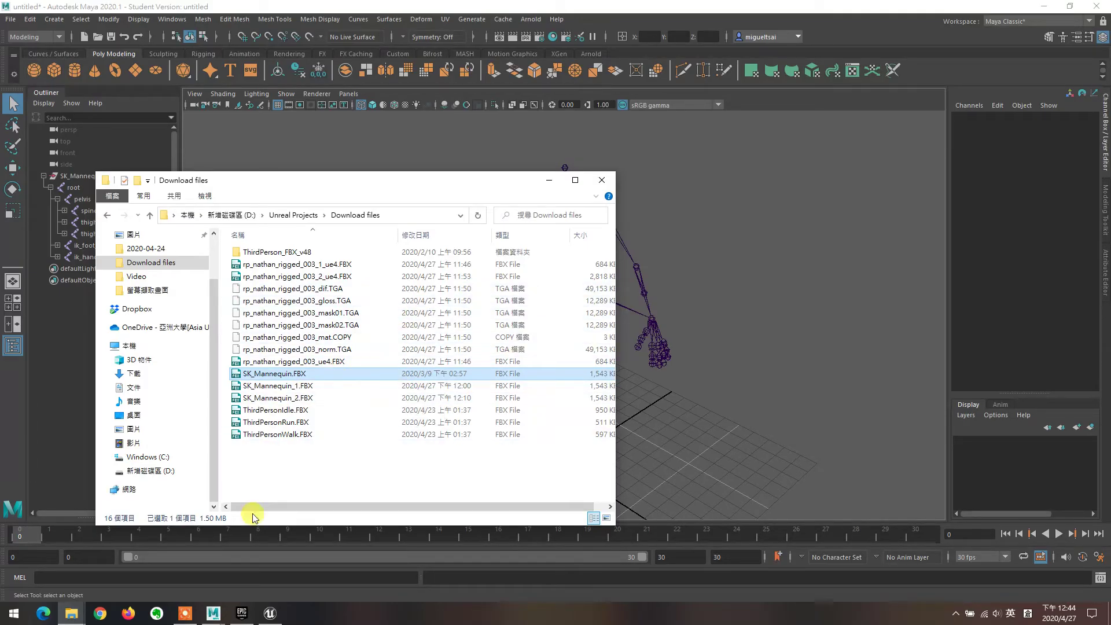
Switch to Unreal Editor and choose SK_Mannequin.FBX from the Download files folder for import into the MyCharacter folder
left_click(271, 618)
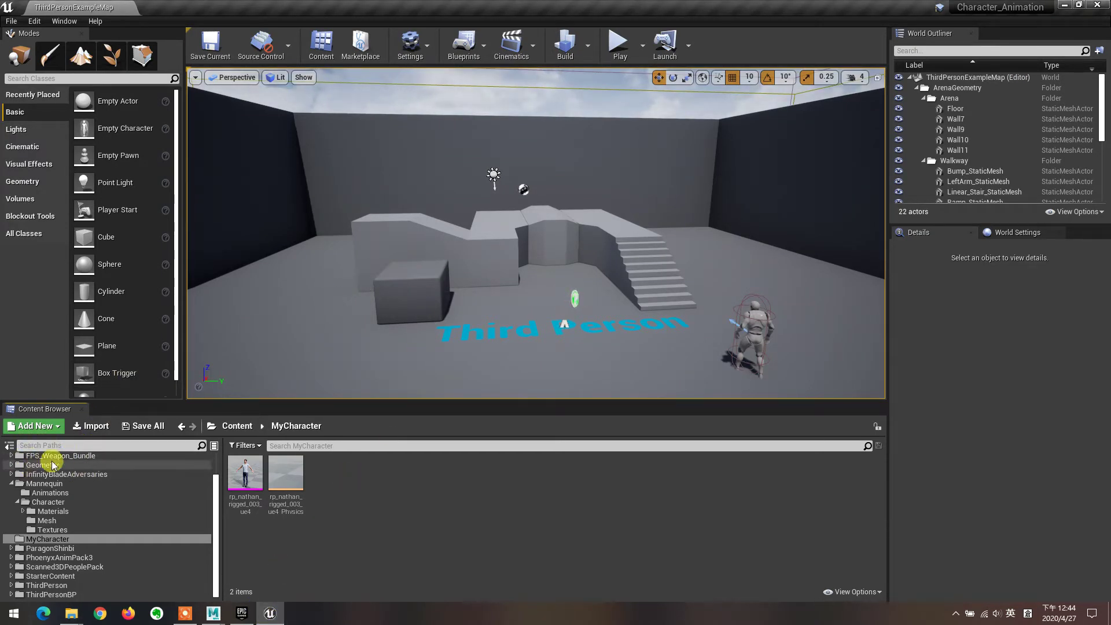
scroll(74, 483, "up", 2)
scroll(72, 504, "down", 2)
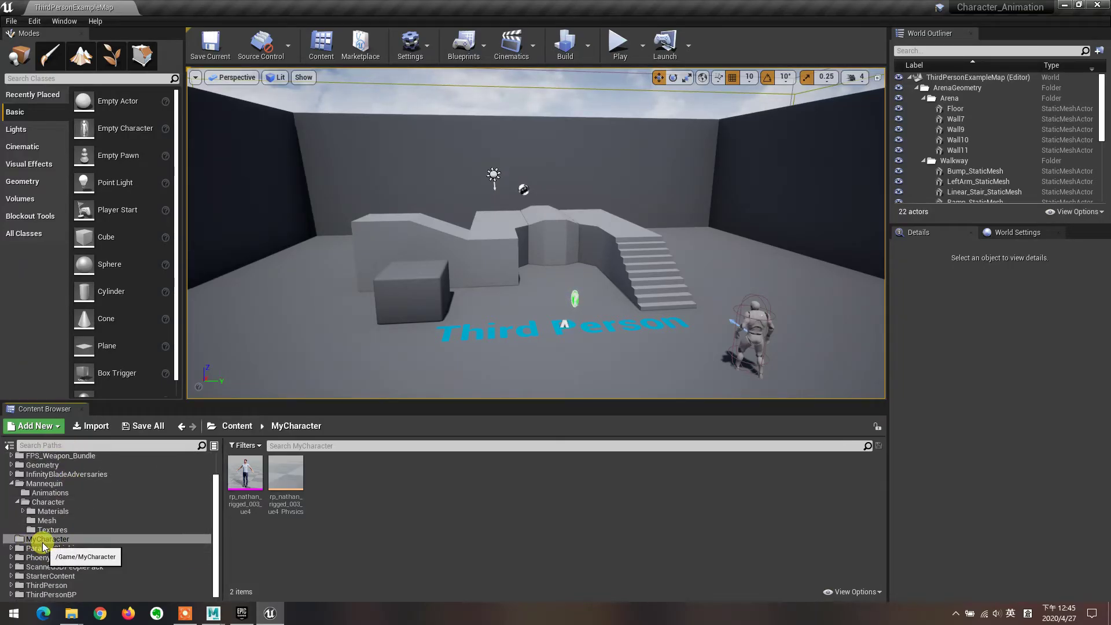
right_click(367, 479)
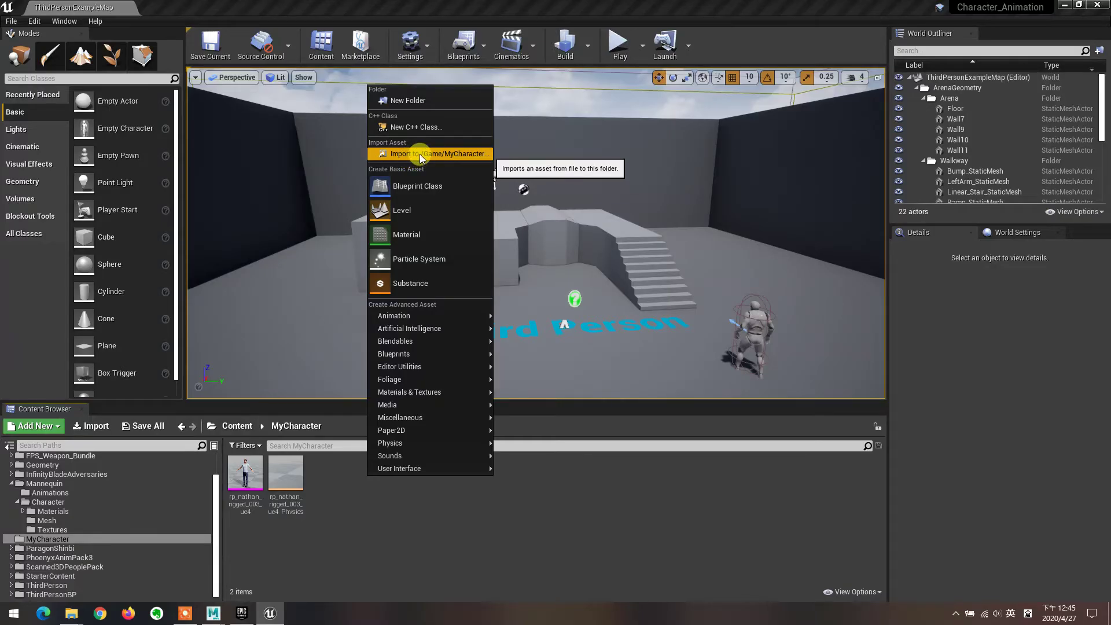
left_click(419, 155)
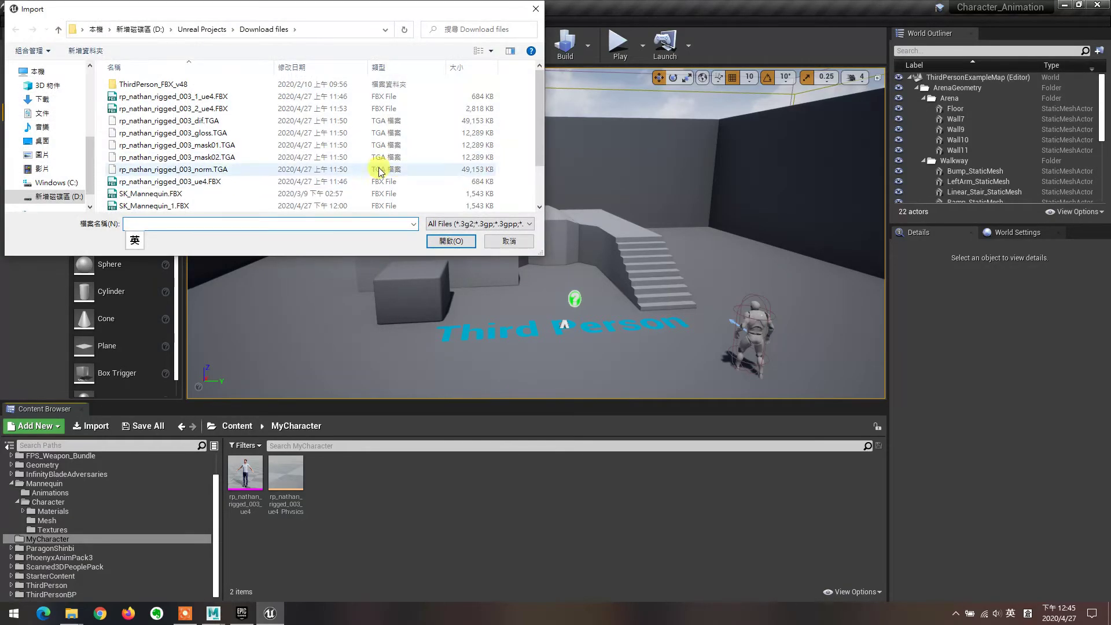
left_click_drag(323, 12, 486, 131)
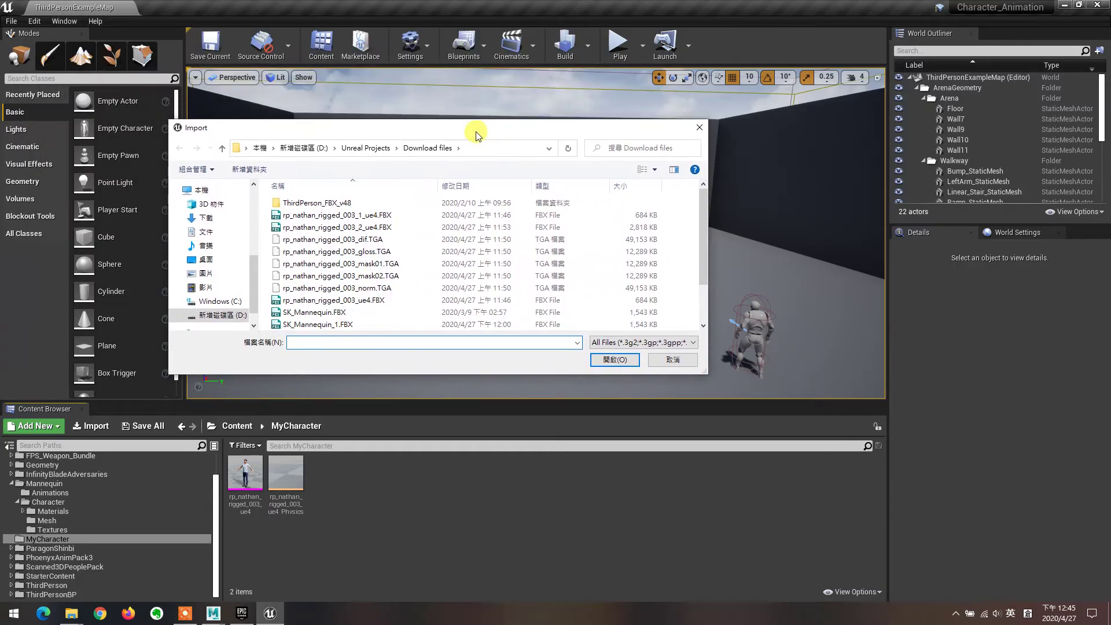
left_click(325, 315)
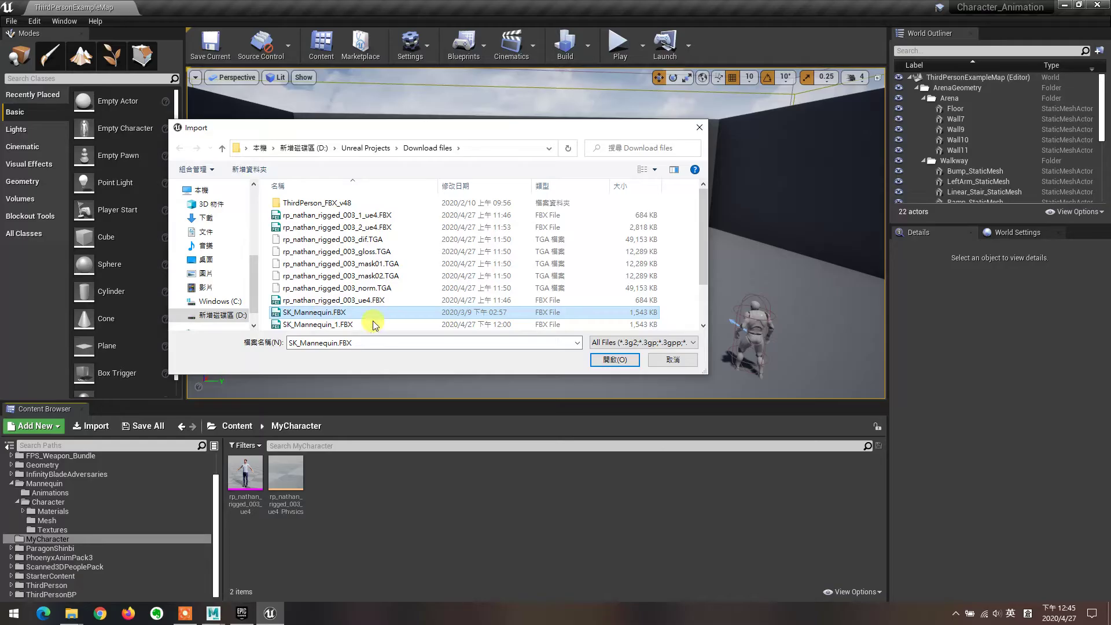
left_click(609, 360)
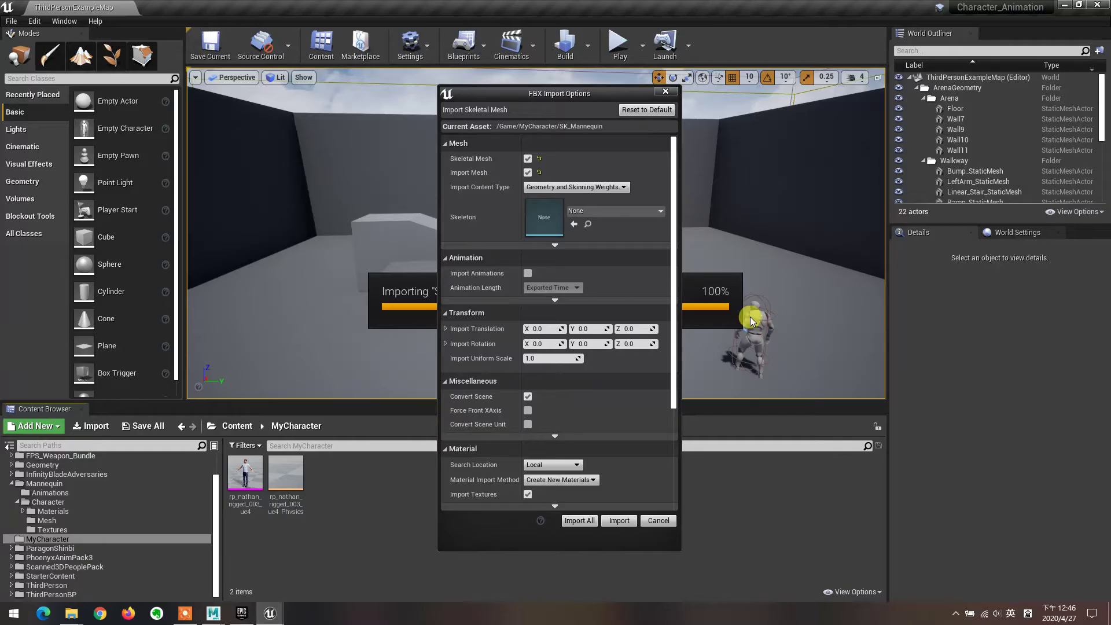
Assign UE4_Mannequin_Skeleton from /Game/Mannequin/Character/Mesh as the skeleton, import the mesh, and dismiss the message log
left_click(646, 213)
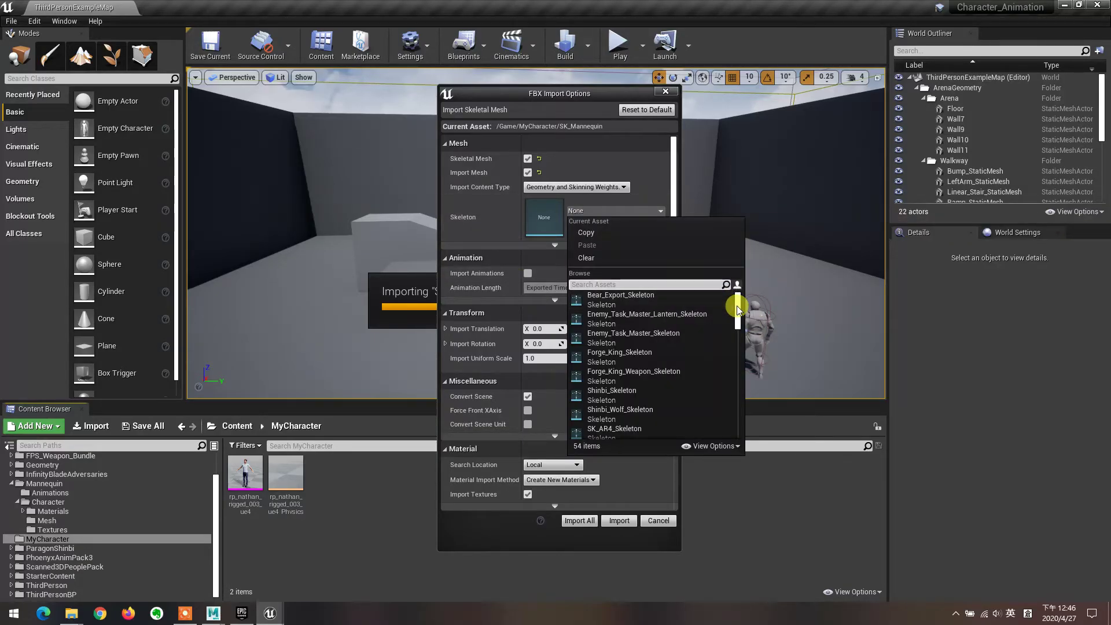
left_click_drag(729, 297, 736, 418)
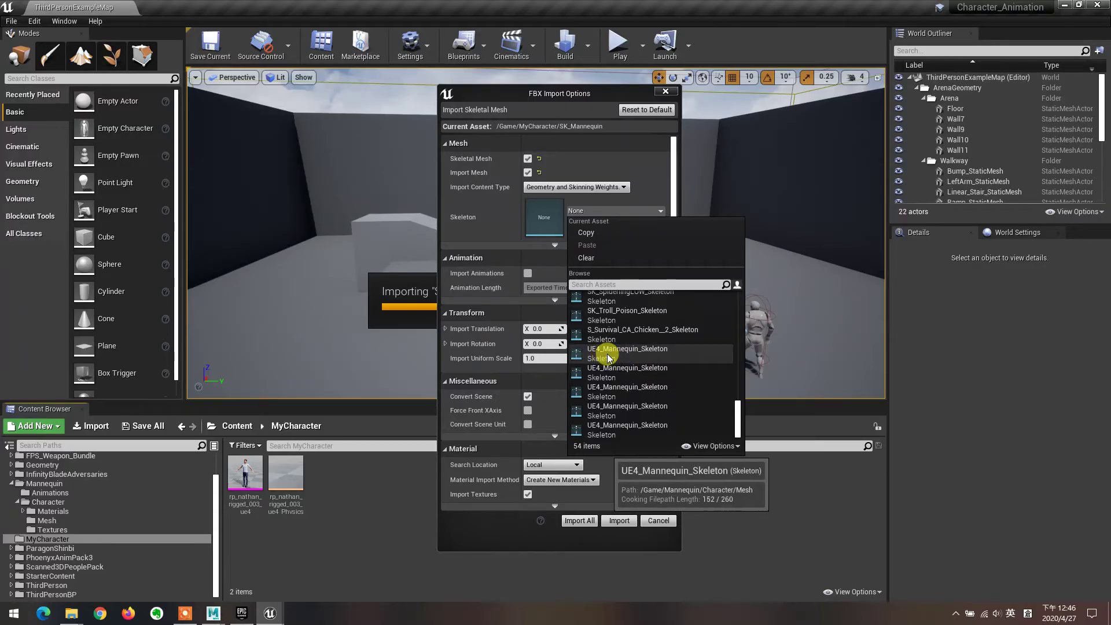
left_click(641, 354)
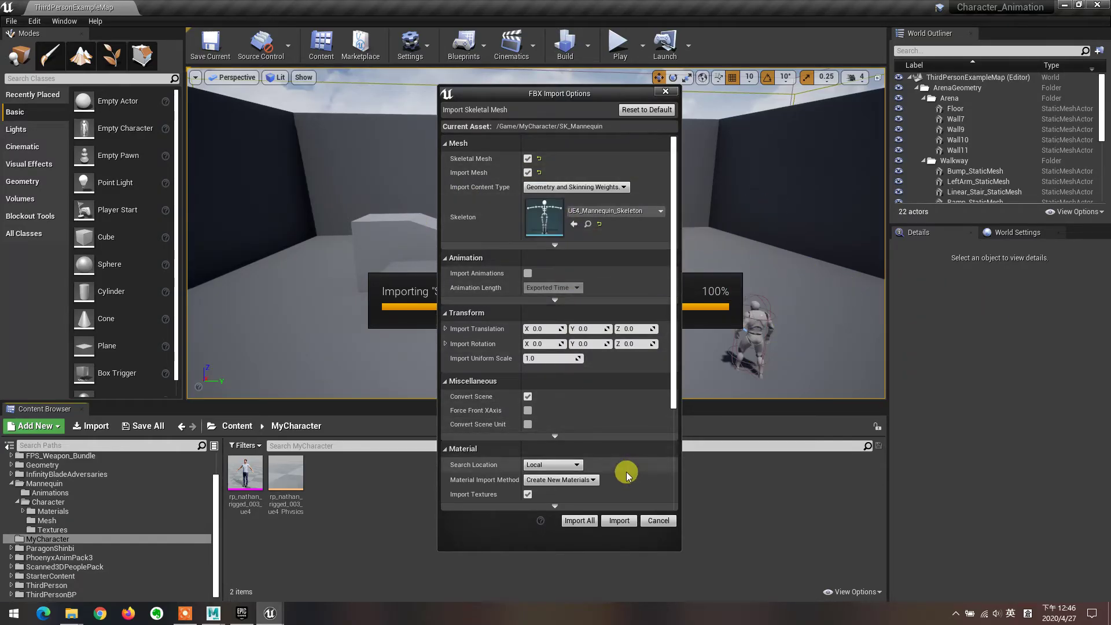
left_click(619, 521)
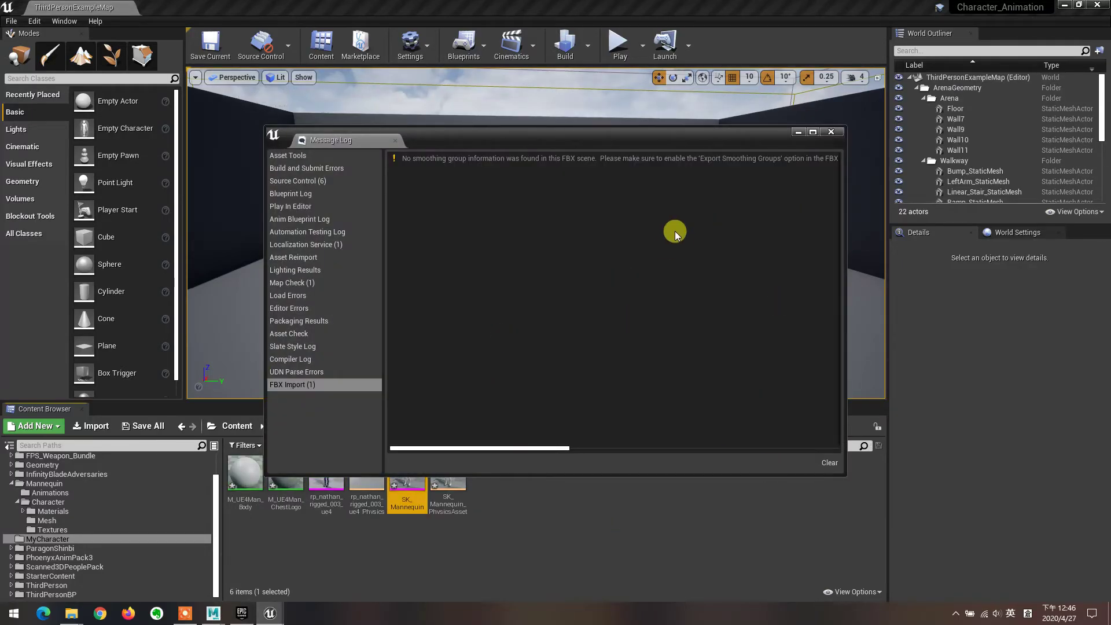
left_click(830, 132)
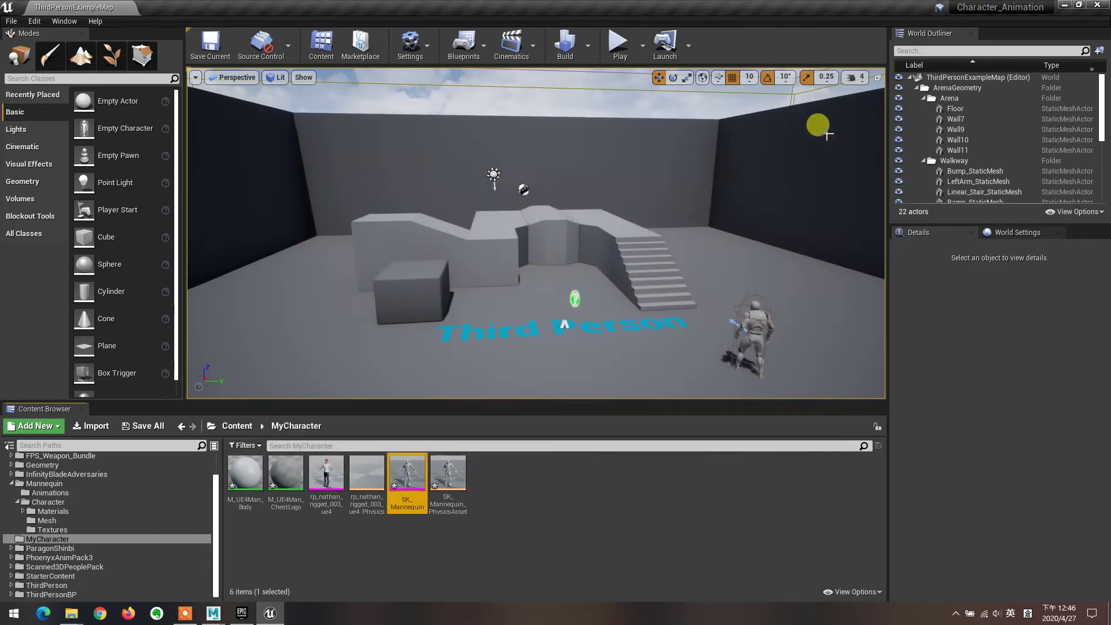
Compare the imported SK_Mannequin in MyCharacter with the original in Mannequin/Character/Mesh, opening and closing each mesh in its editor
left_click(407, 480)
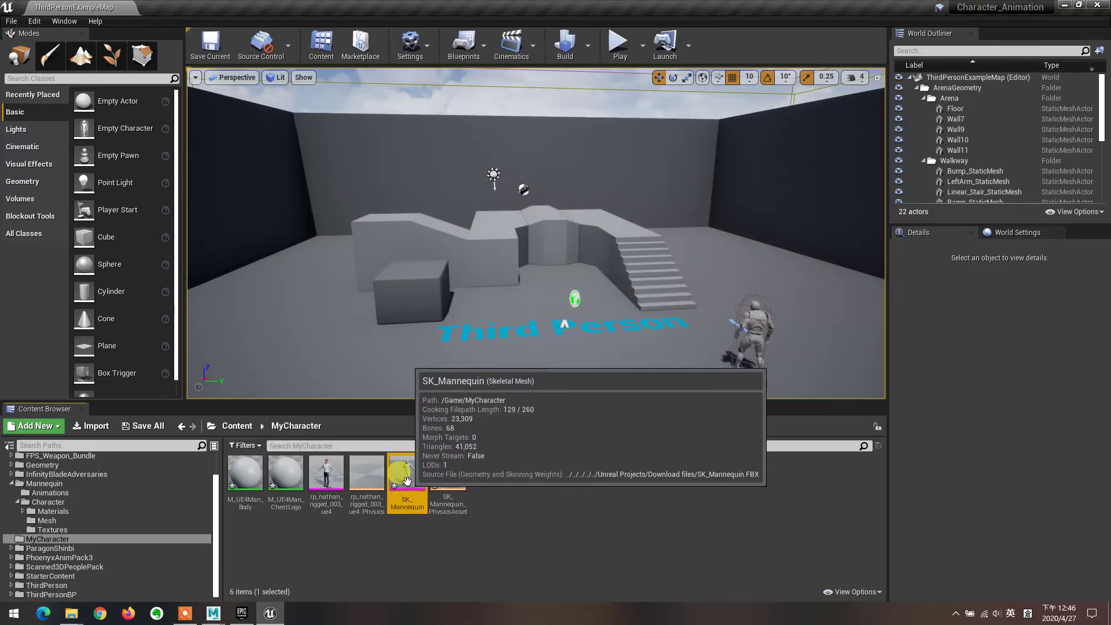
double_click(406, 481)
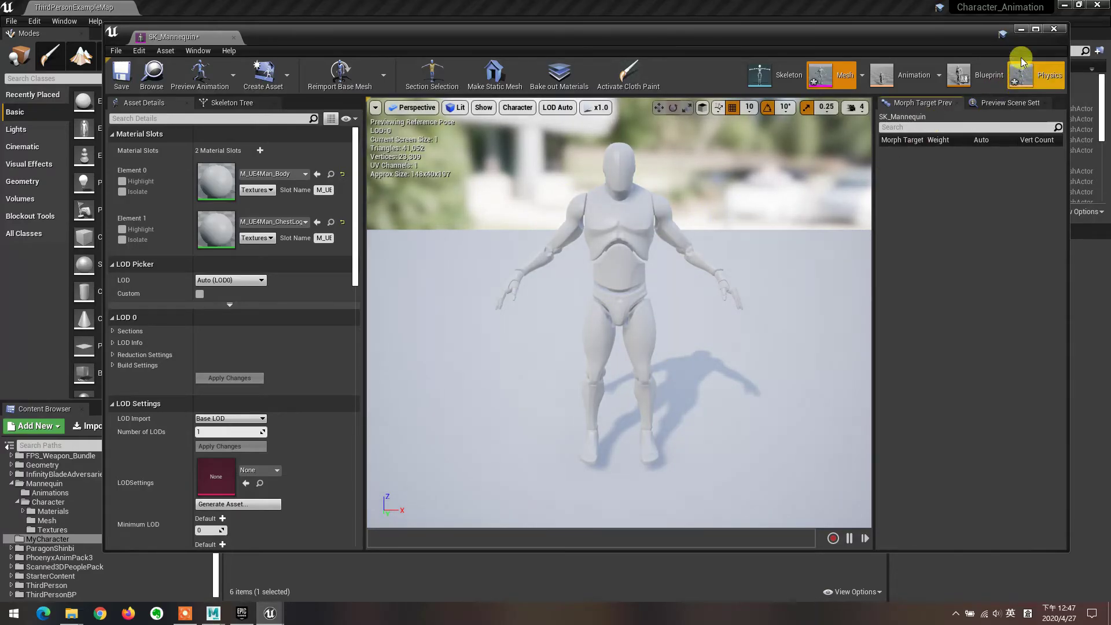
left_click(1053, 29)
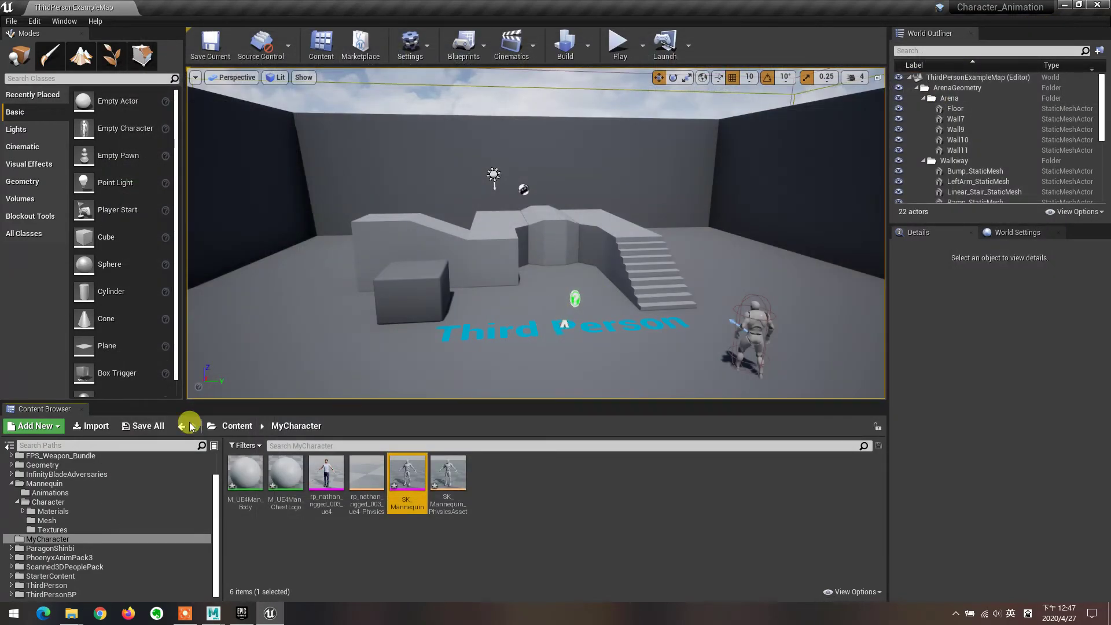
left_click(58, 523)
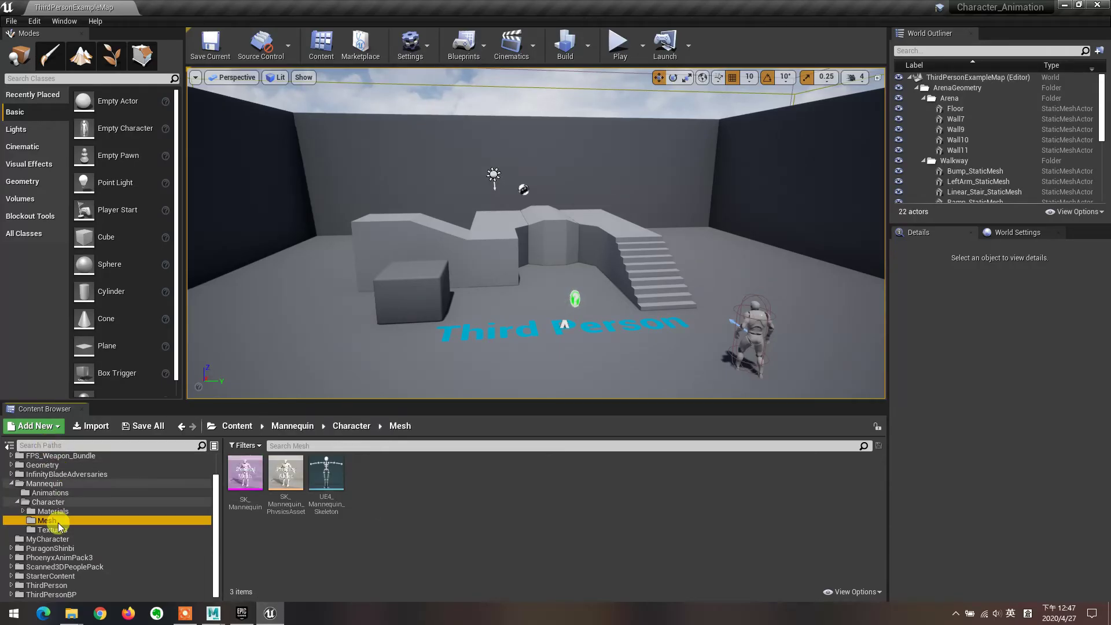
double_click(246, 472)
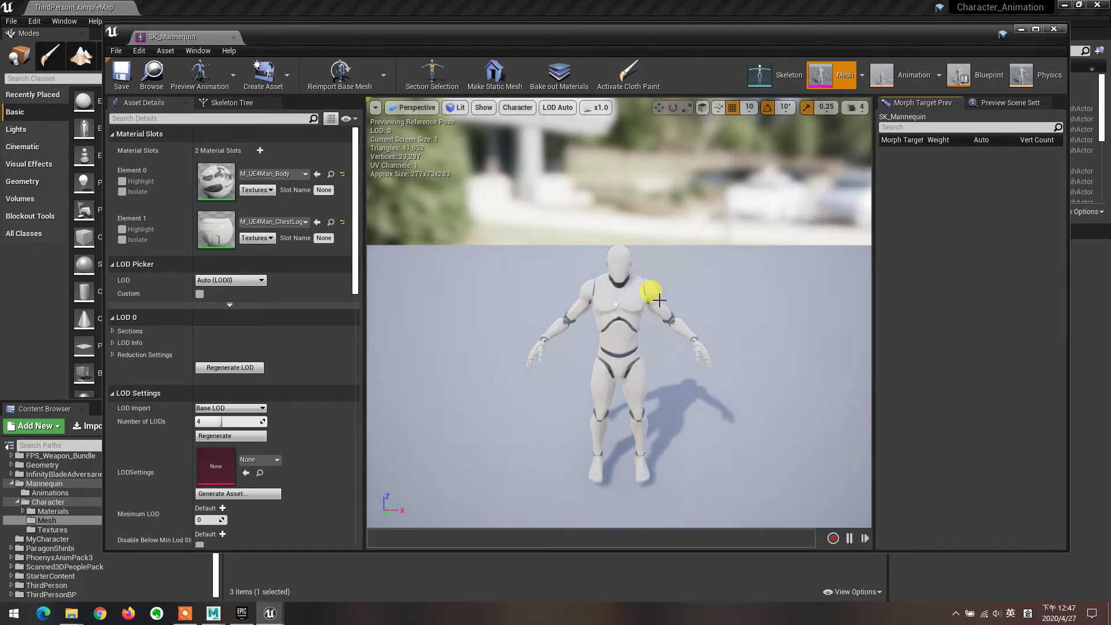
left_click(1054, 29)
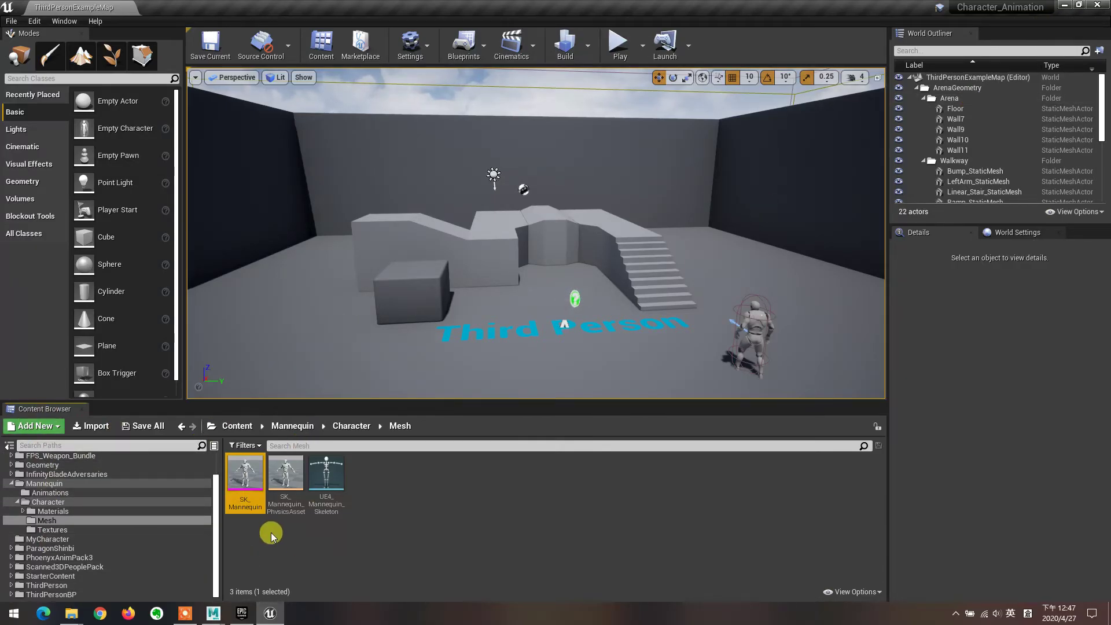
Set the level's ThirdPersonCharacter skeletal mesh to the SK_Mannequin asset from the MyCharacter folder
left_click(79, 540)
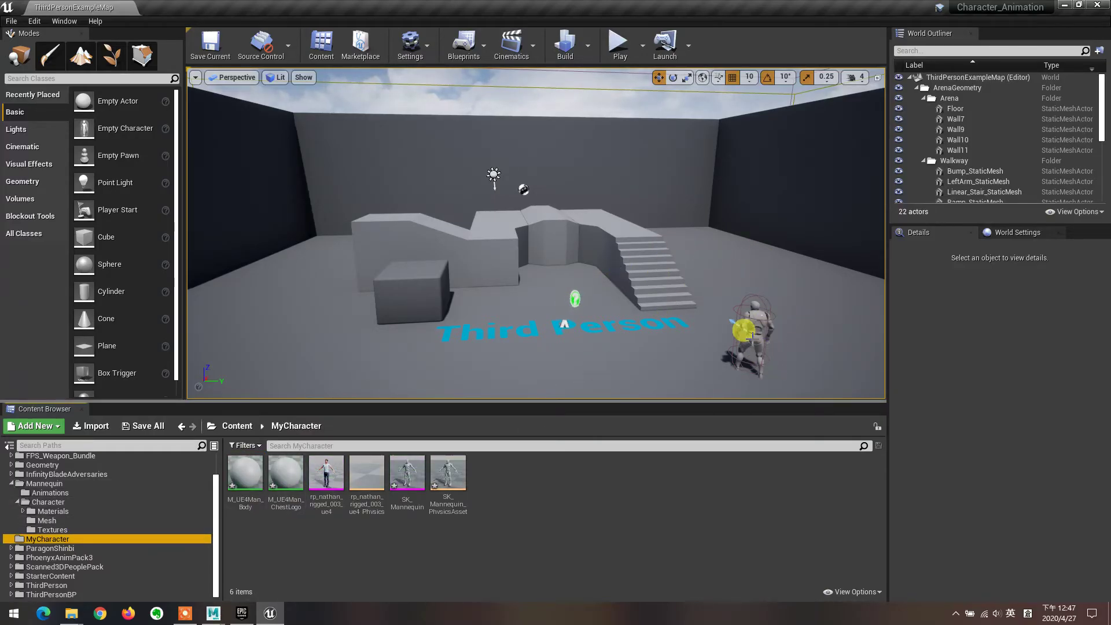
left_click(743, 331)
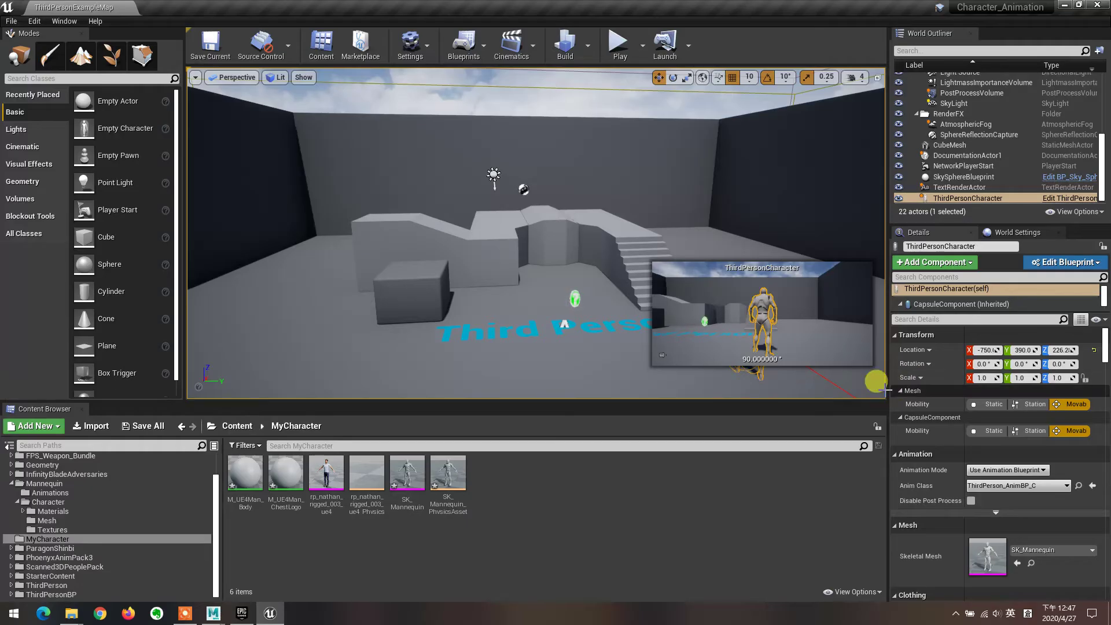
scroll(1008, 517, "down", 4)
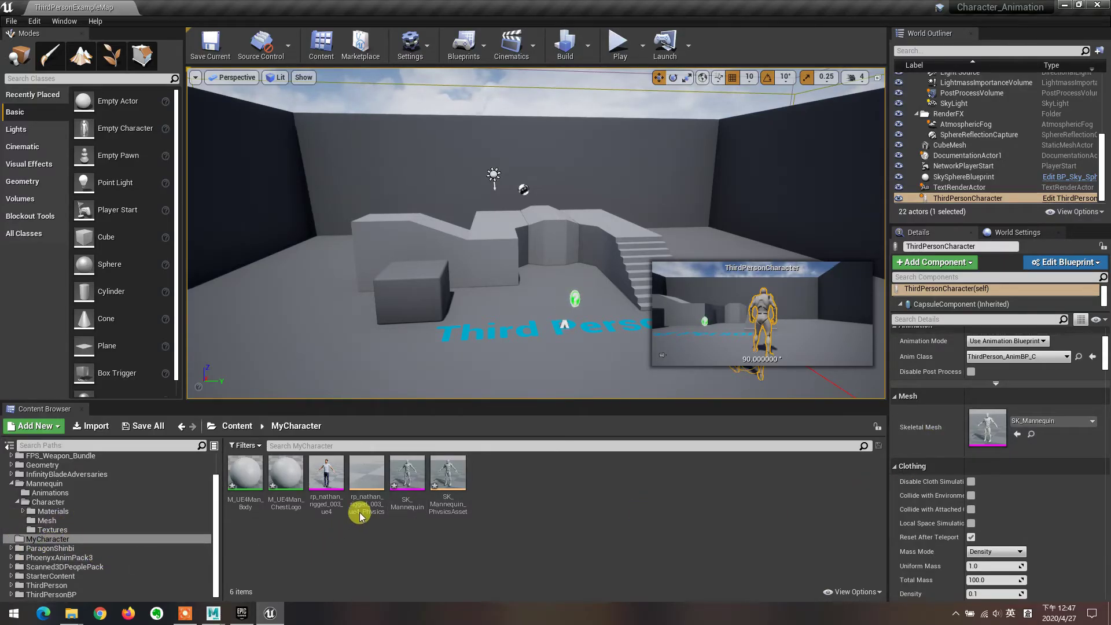
left_click(407, 477)
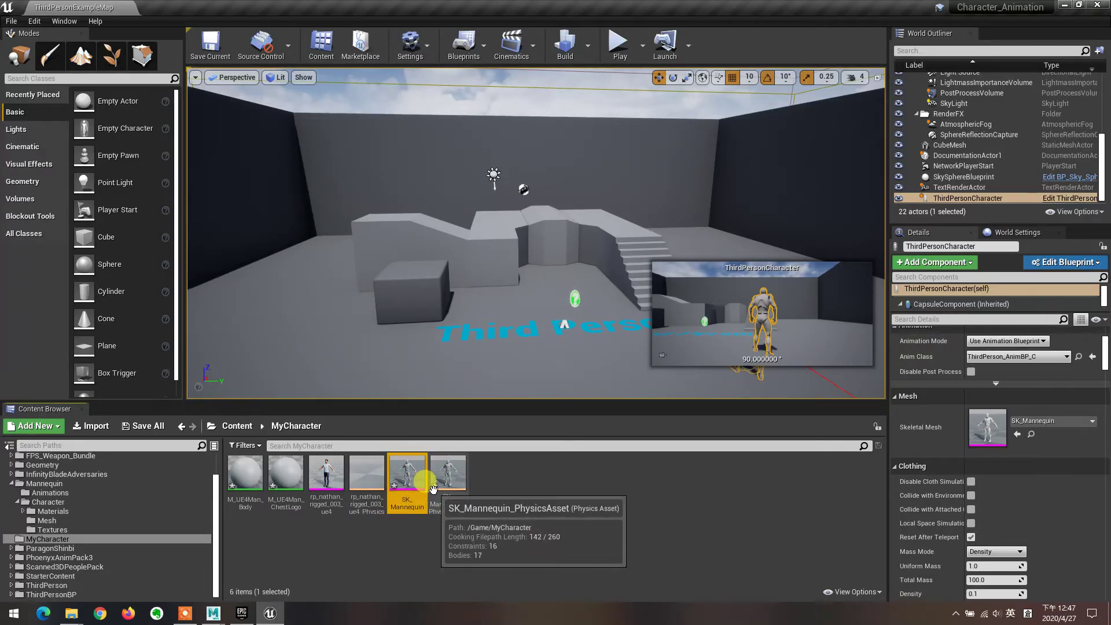
left_click(1018, 434)
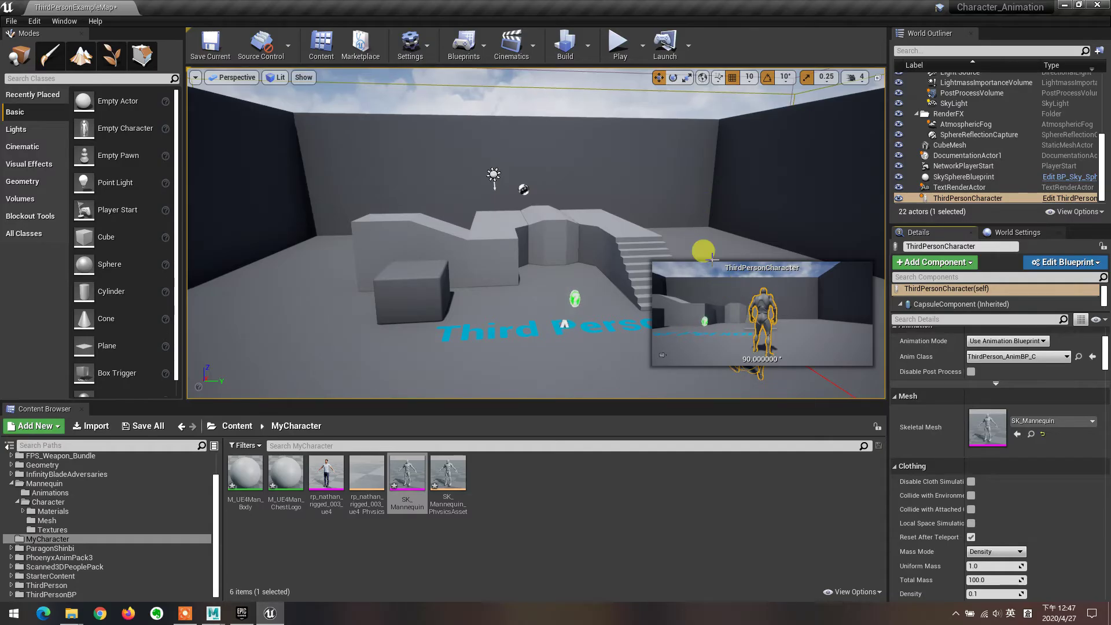
Play-test the level by running the character forward, stop the session, and return the viewport to Bookmark 1
left_click(621, 55)
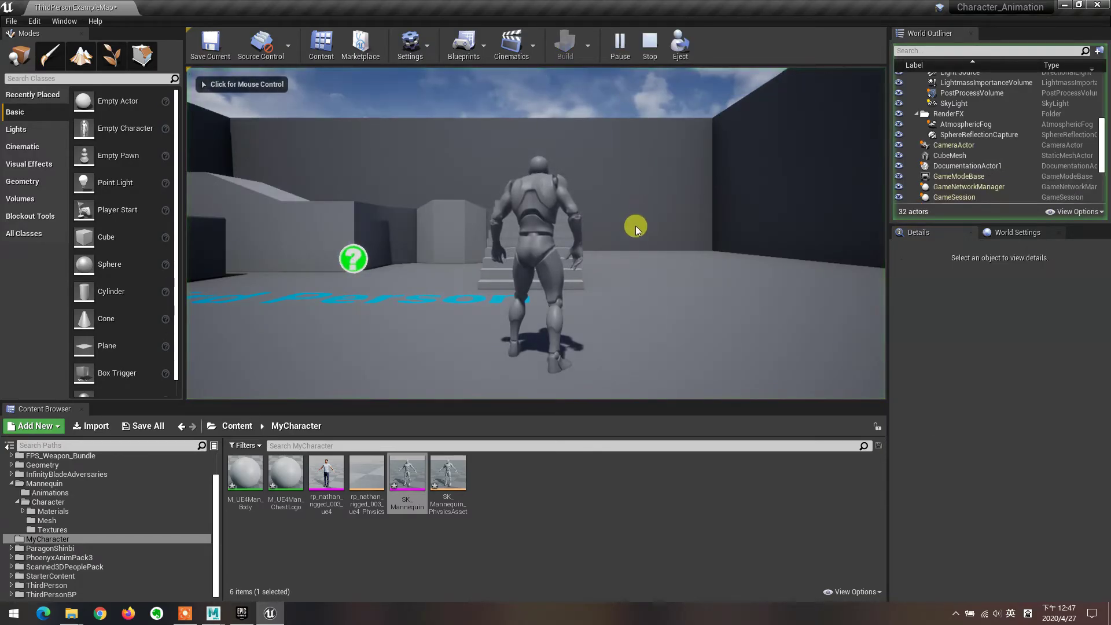
key("w")
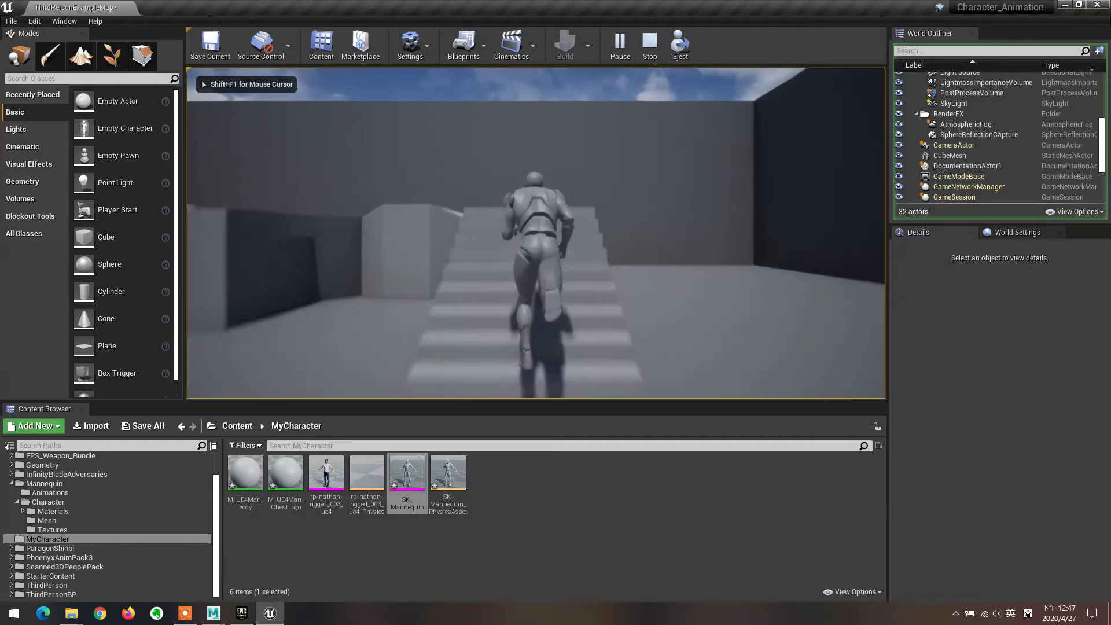
key("Escape")
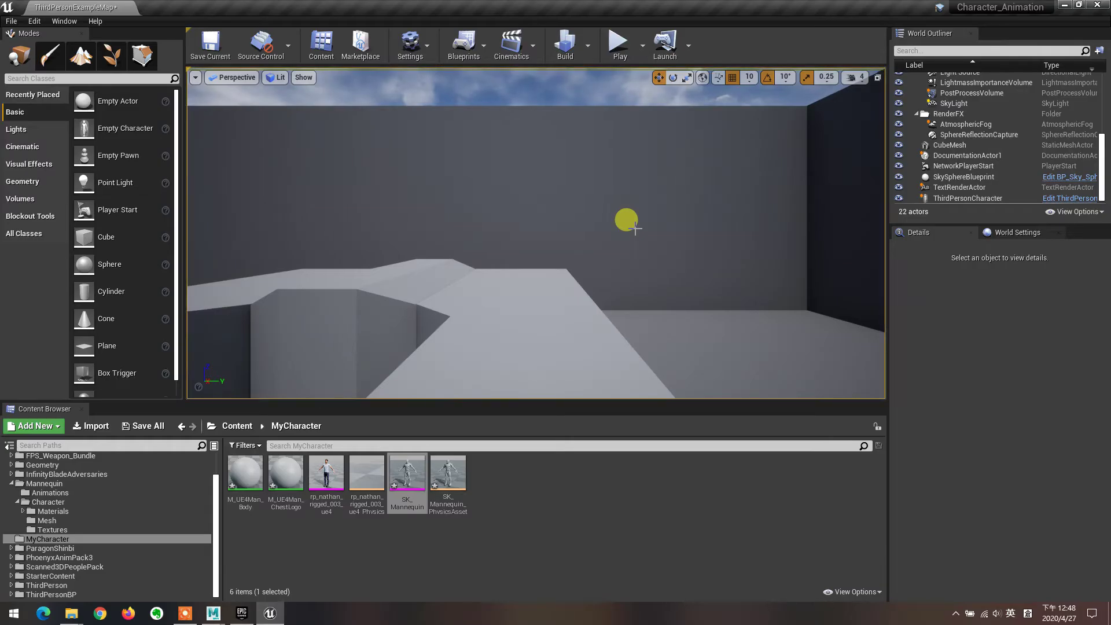
left_click(197, 79)
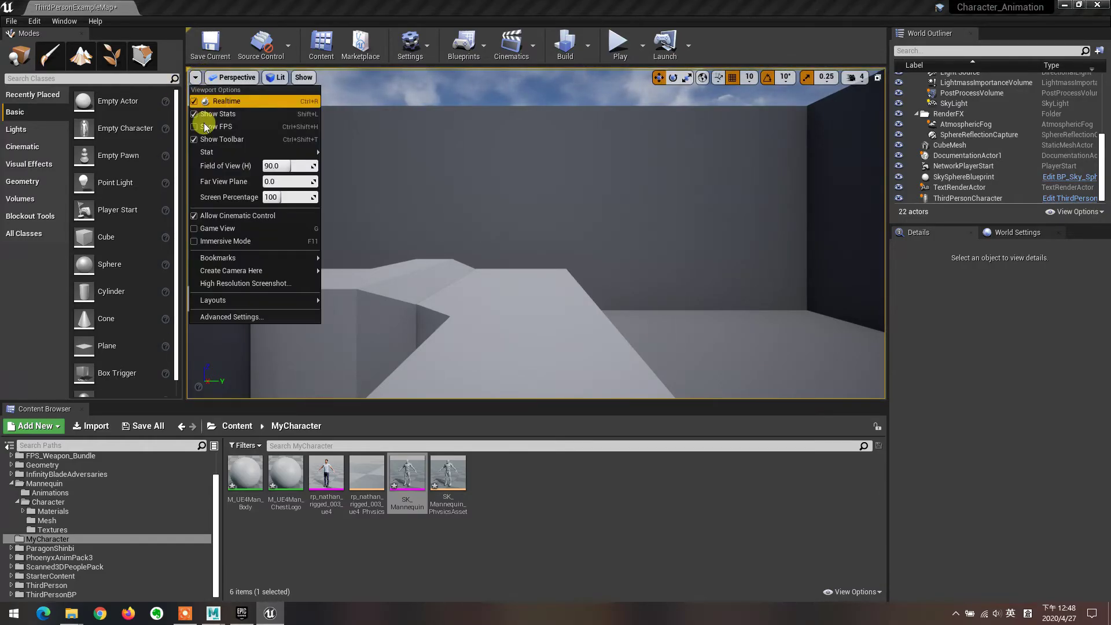
mouse_move(230, 258)
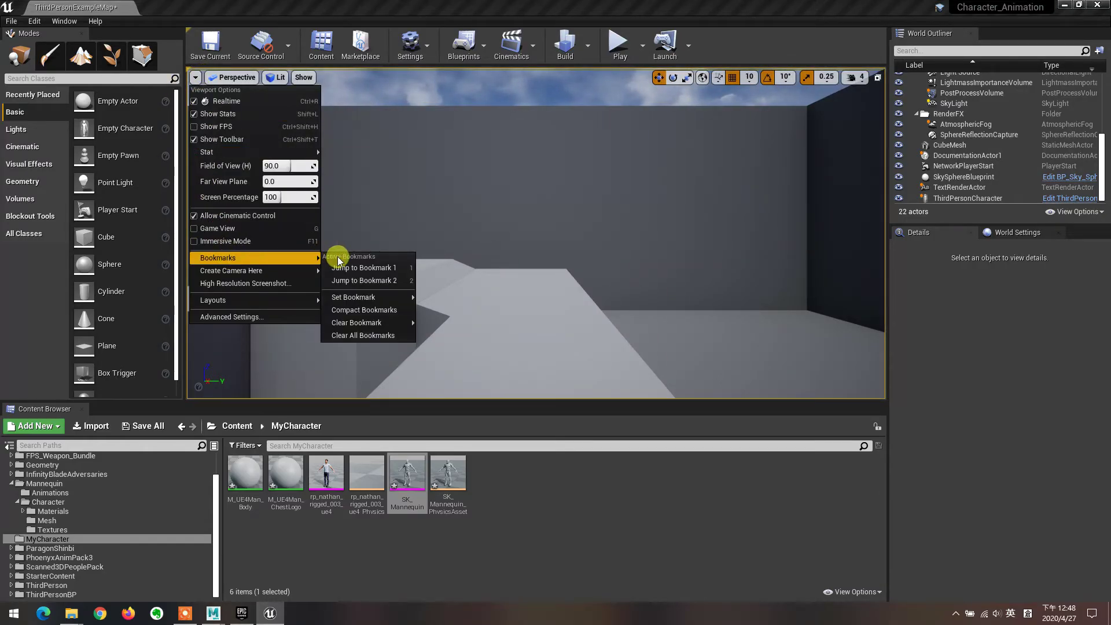
left_click(350, 268)
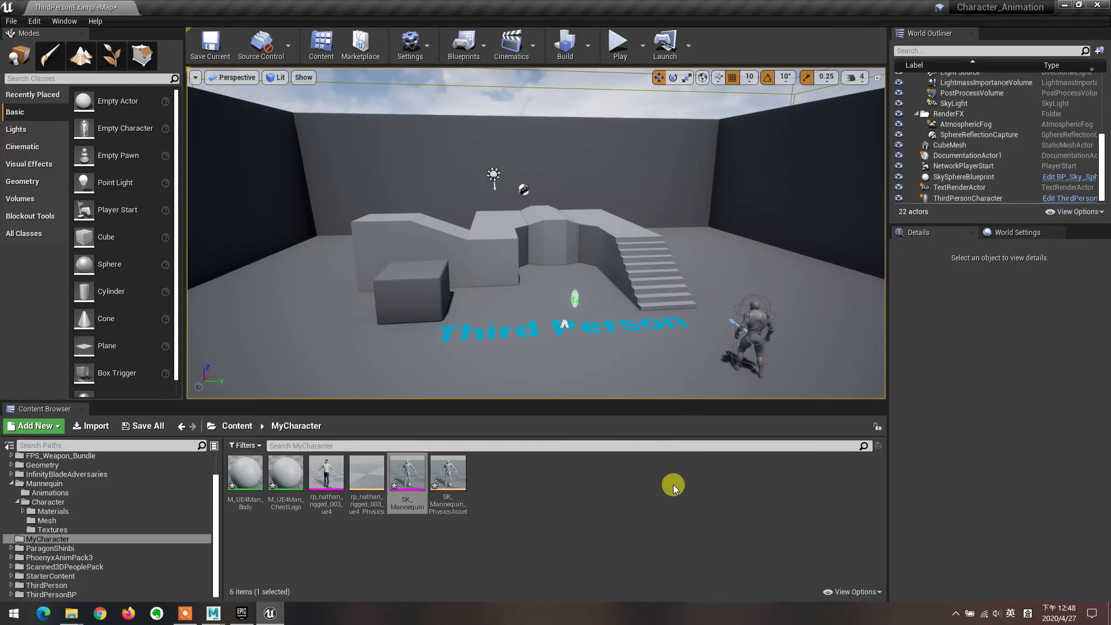
View the Scanned 3D People Pack page in Epic Games Launcher, and open the Scanned3DPeoplePack folder in Unreal Editor
left_click(243, 615)
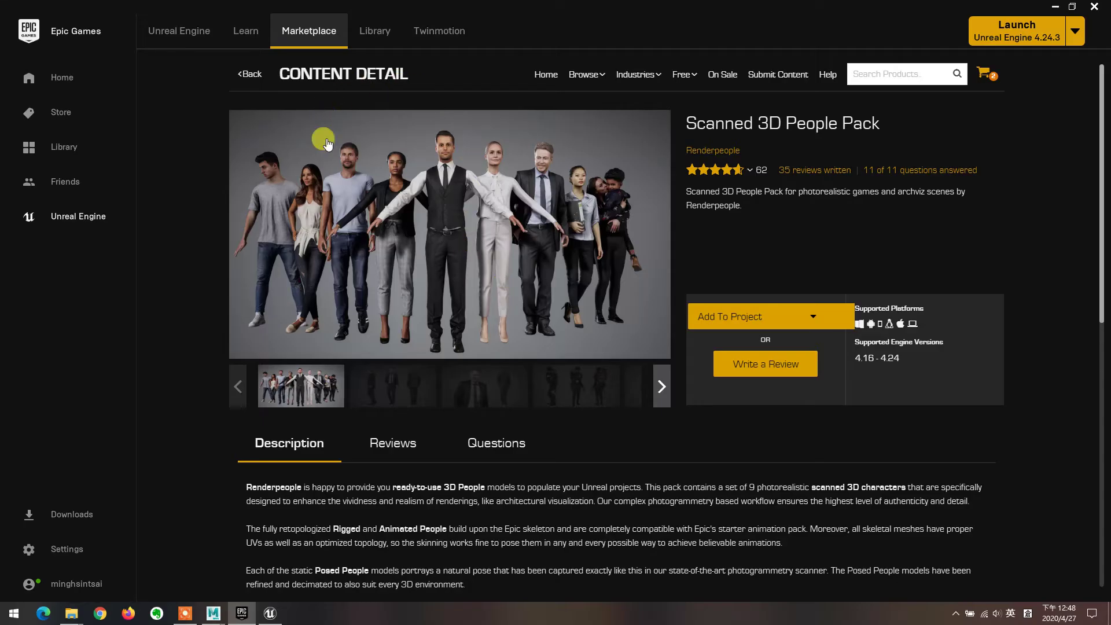
left_click(269, 613)
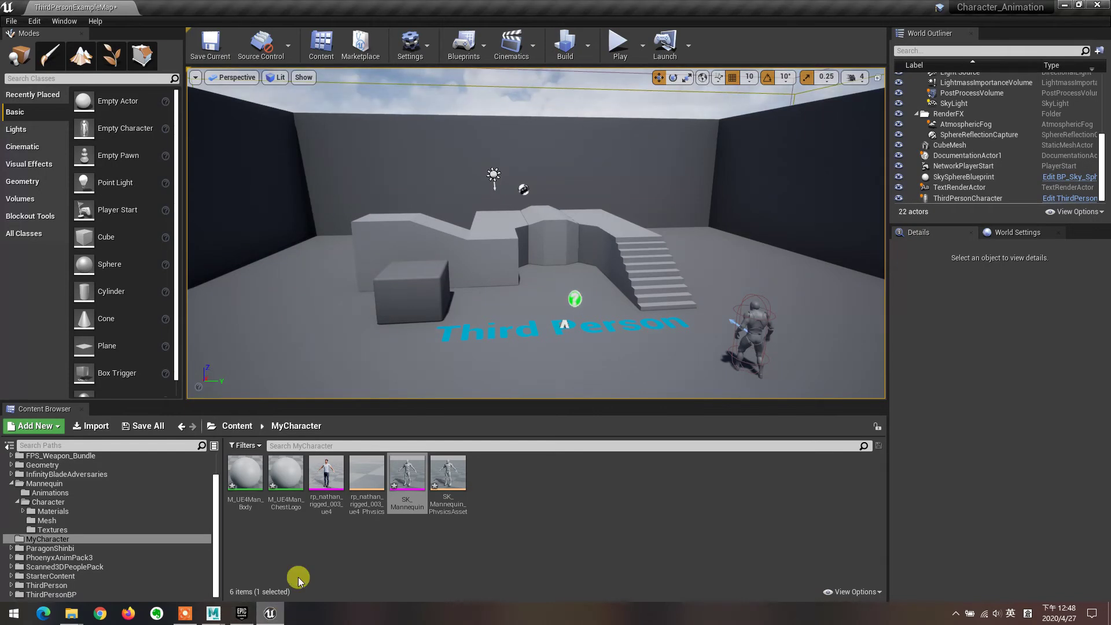
left_click(36, 568)
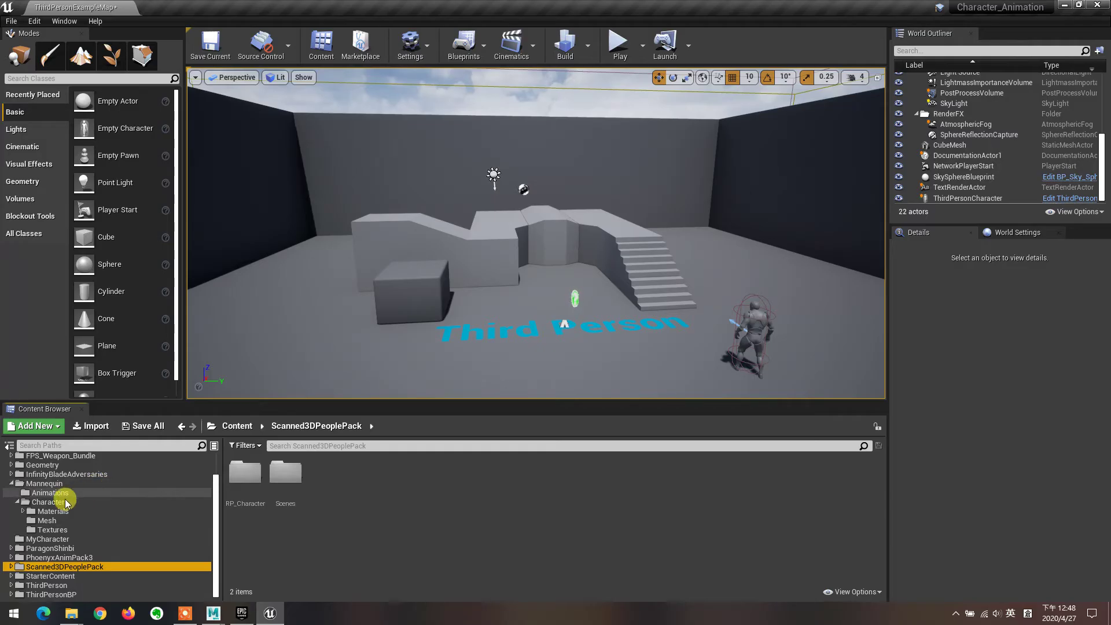
Inspect the rp_nathan_rigged_003_ue4 skeletal mesh from the MyCharacter folder in the mesh editor and close it
left_click(51, 540)
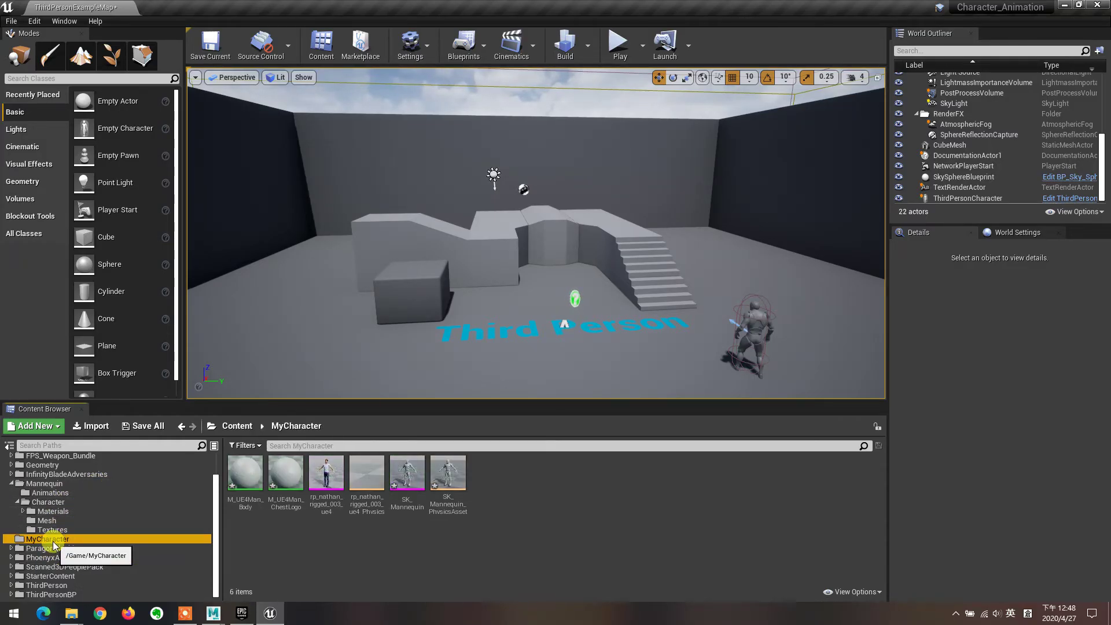
left_click(322, 480)
double_click(322, 479)
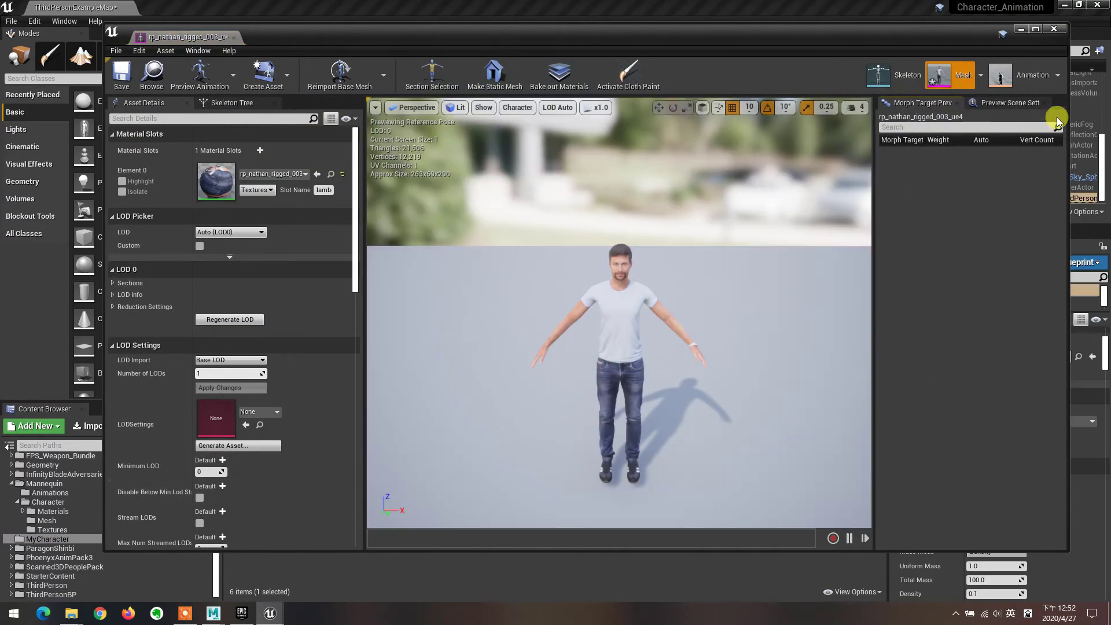
left_click(1054, 29)
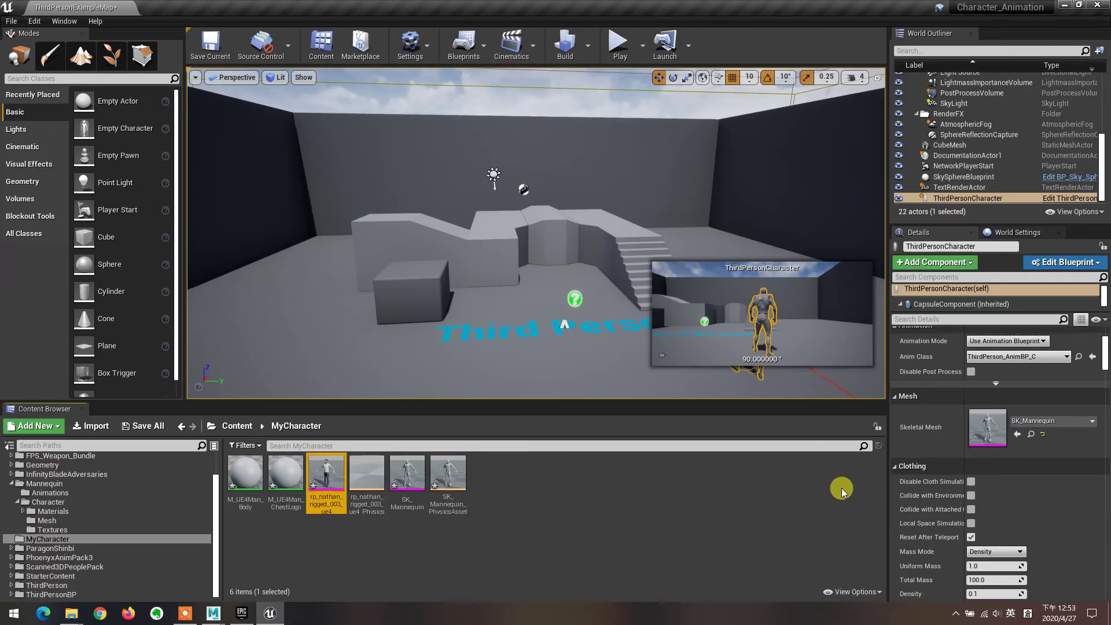
Set the ThirdPersonCharacter's skeletal mesh to rp_nathan_rigged_003_ue4 and play-test the level by moving the character around
left_click(1018, 434)
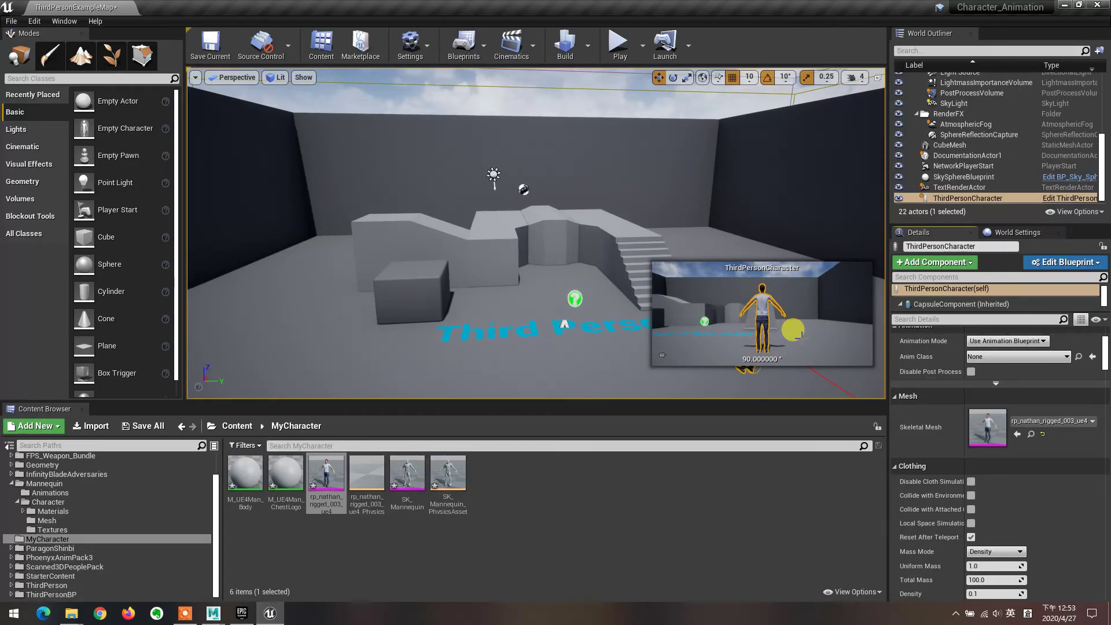
left_click(620, 49)
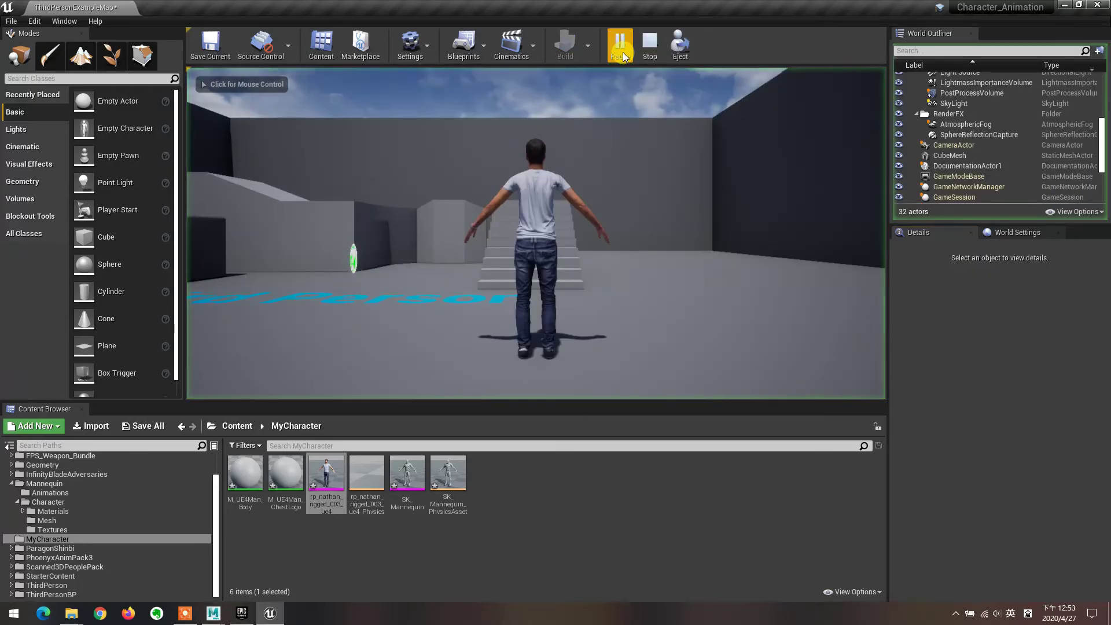
key("w")
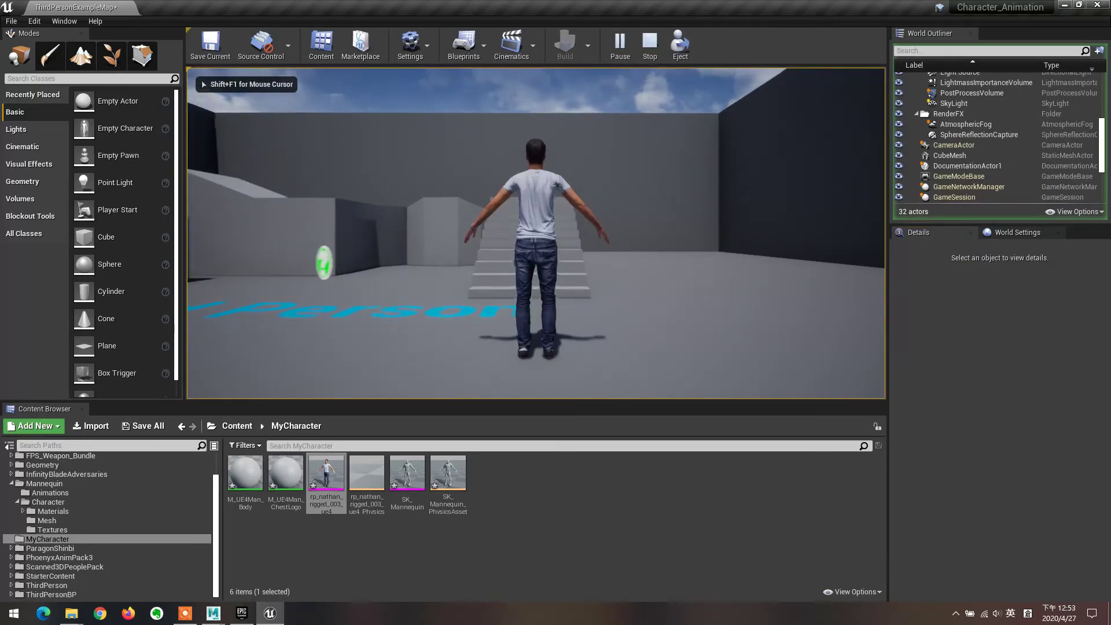
key("w")
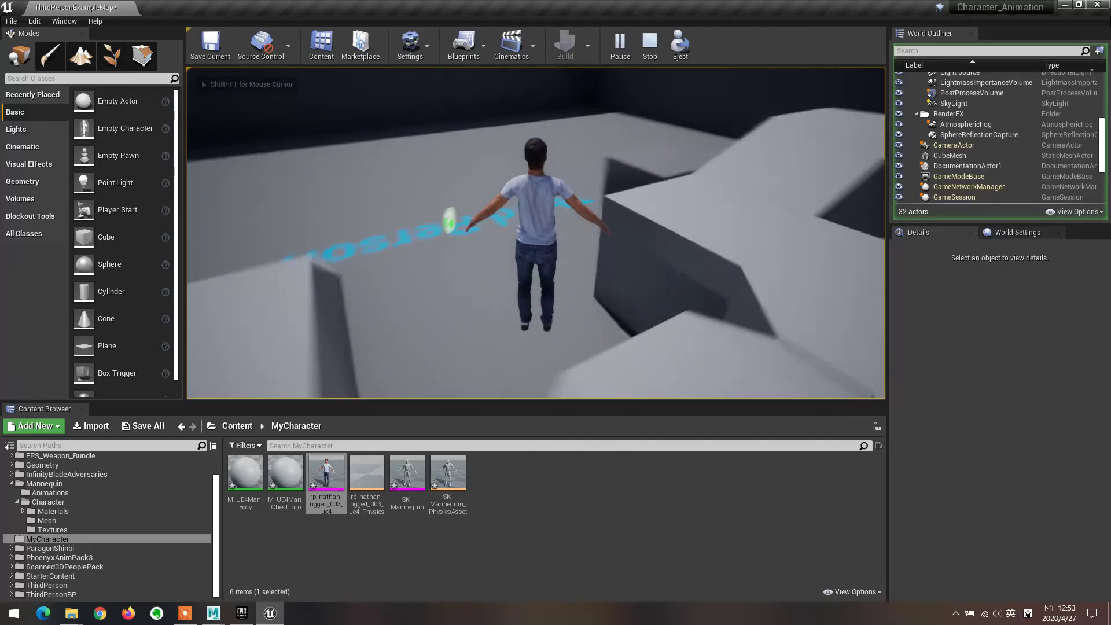
key("w")
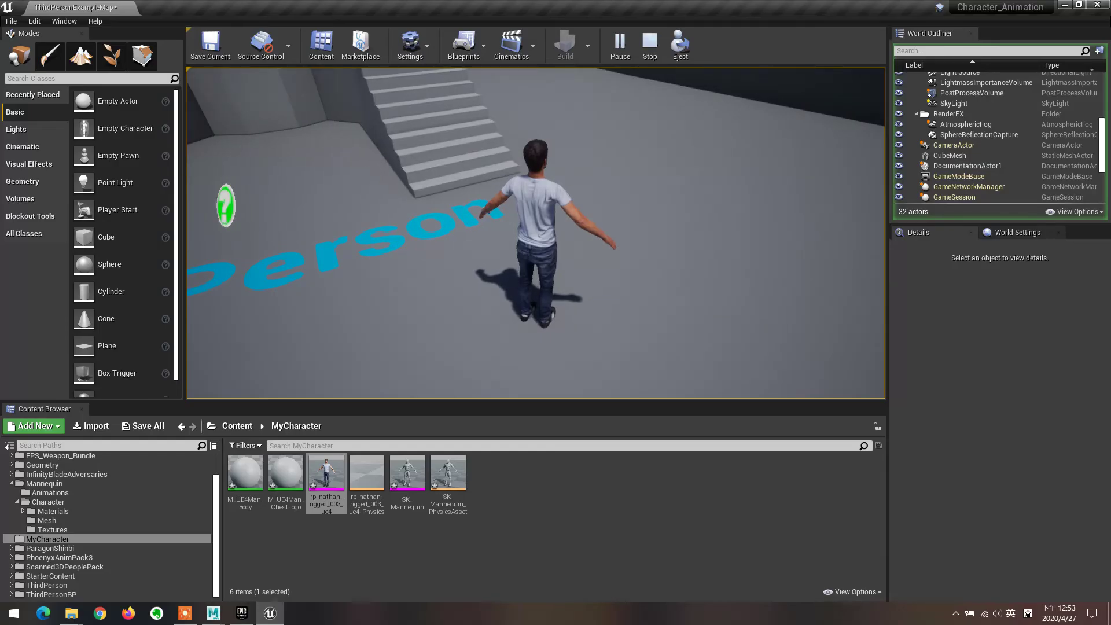
mouse_move(536, 232)
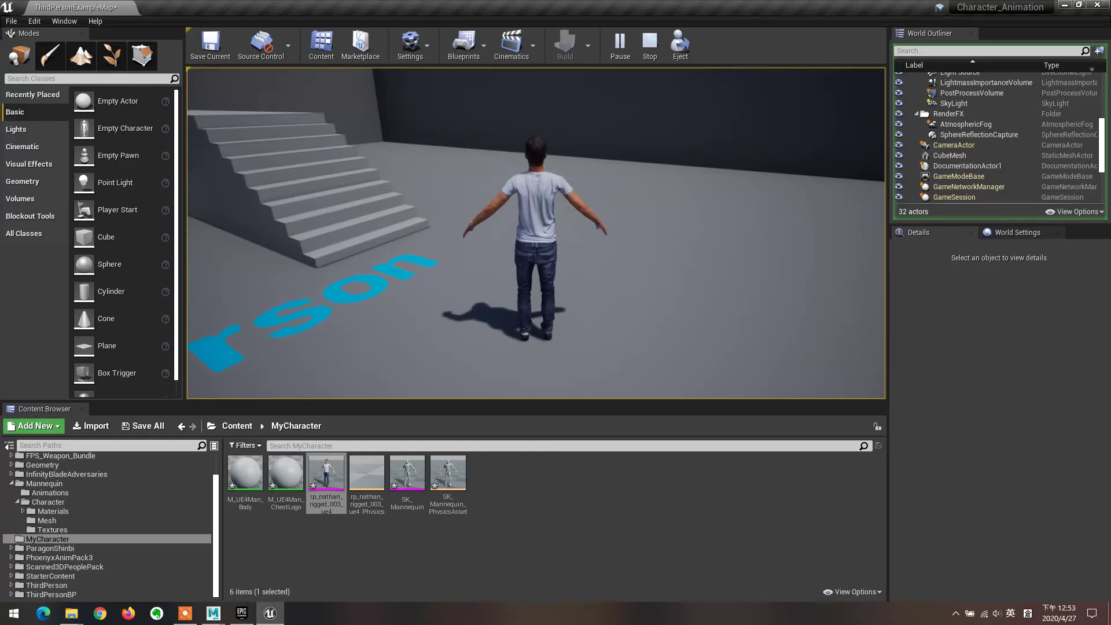
key("Escape")
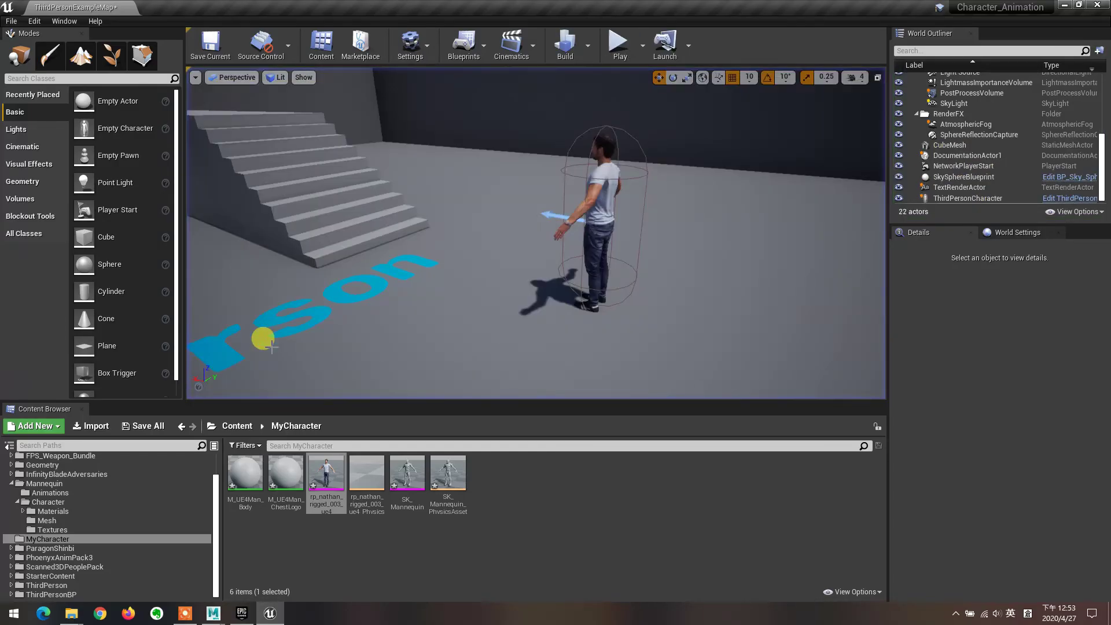
Return the level viewport to Bookmark 1
left_click(196, 80)
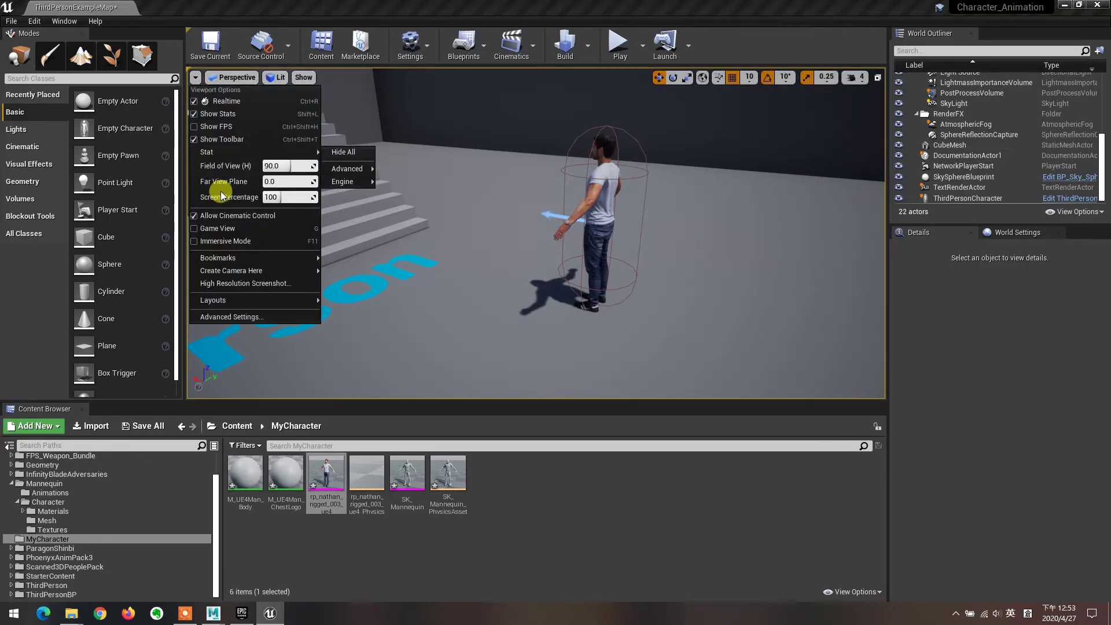
mouse_move(251, 260)
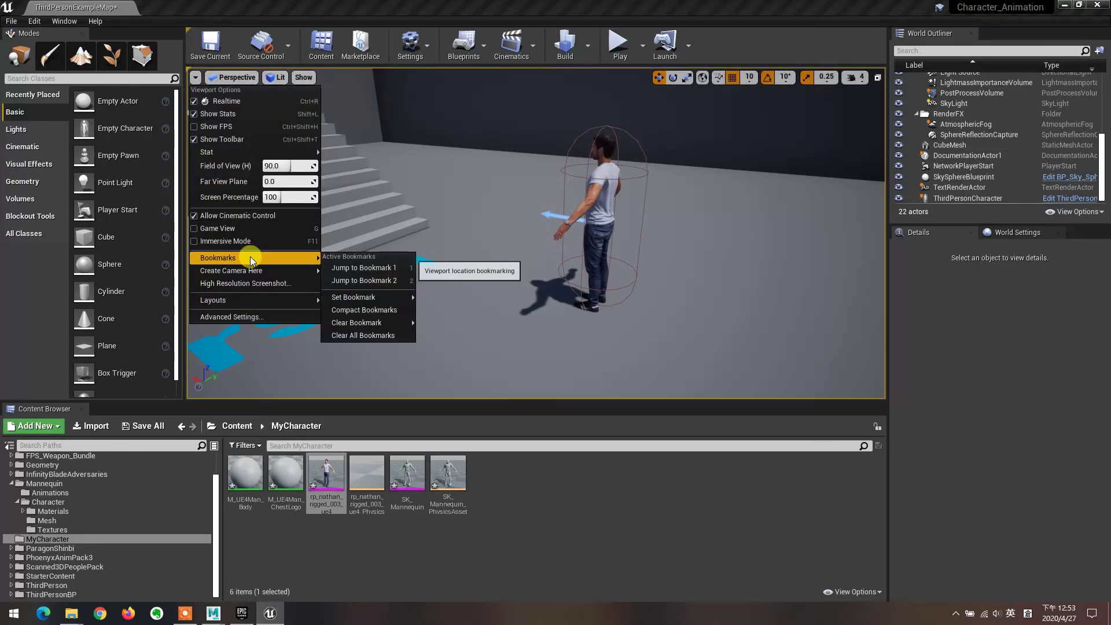
left_click(344, 267)
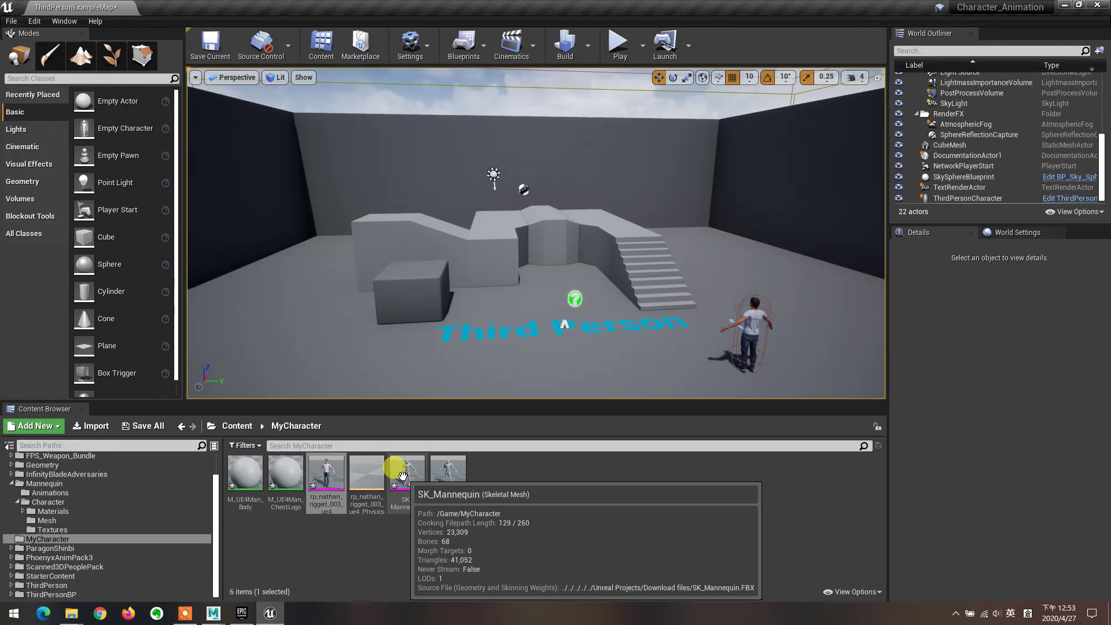
left_click_drag(403, 476, 676, 282)
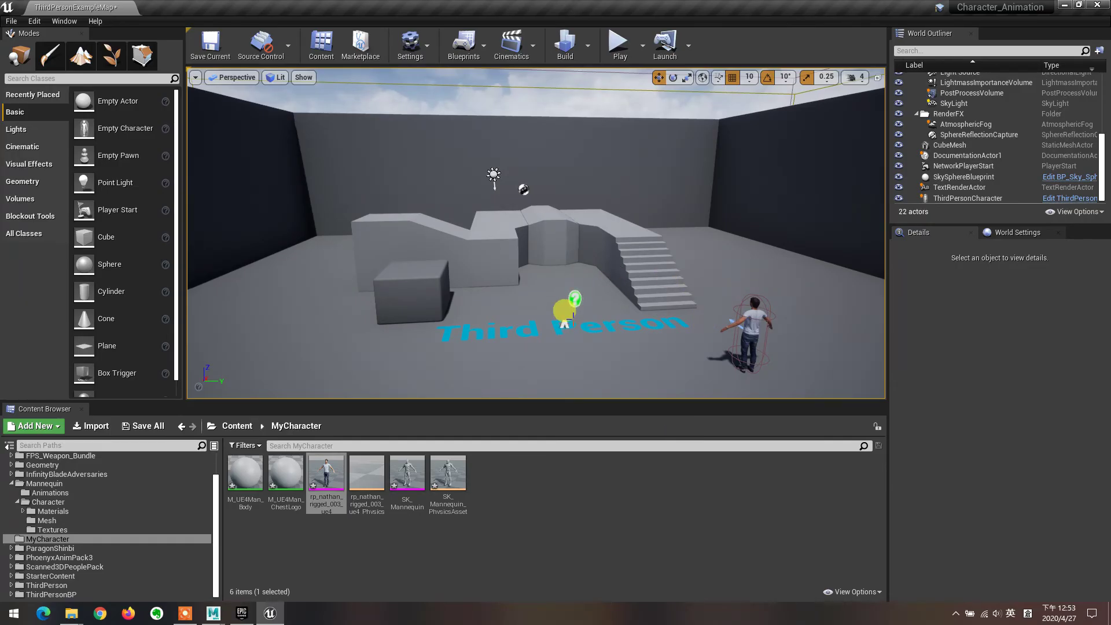
left_click_drag(566, 312, 395, 408)
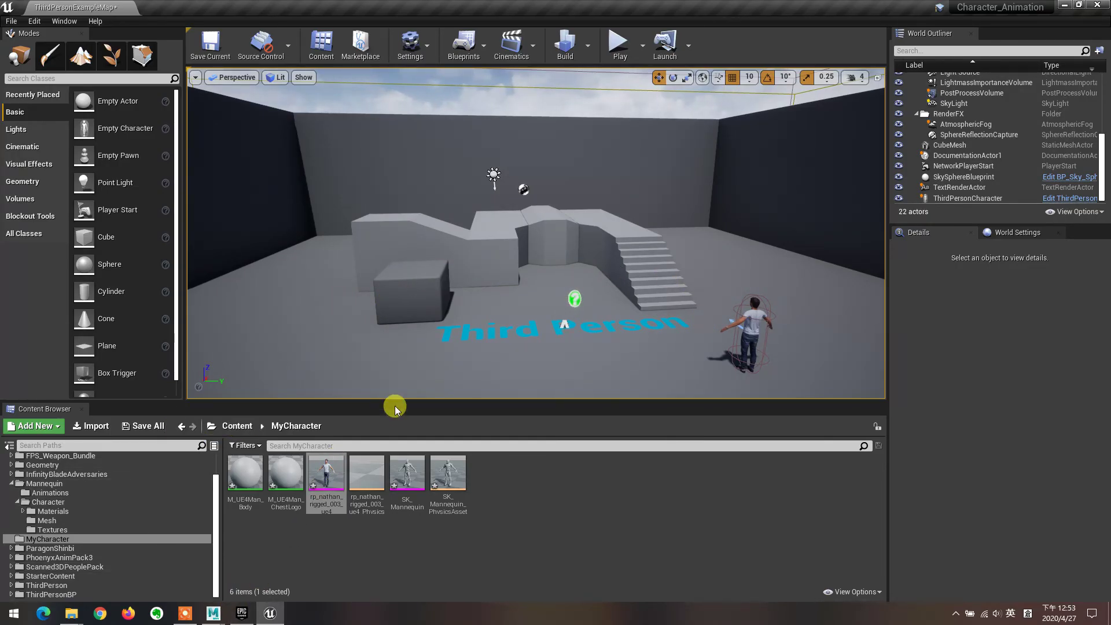
left_click_drag(674, 265, 430, 164)
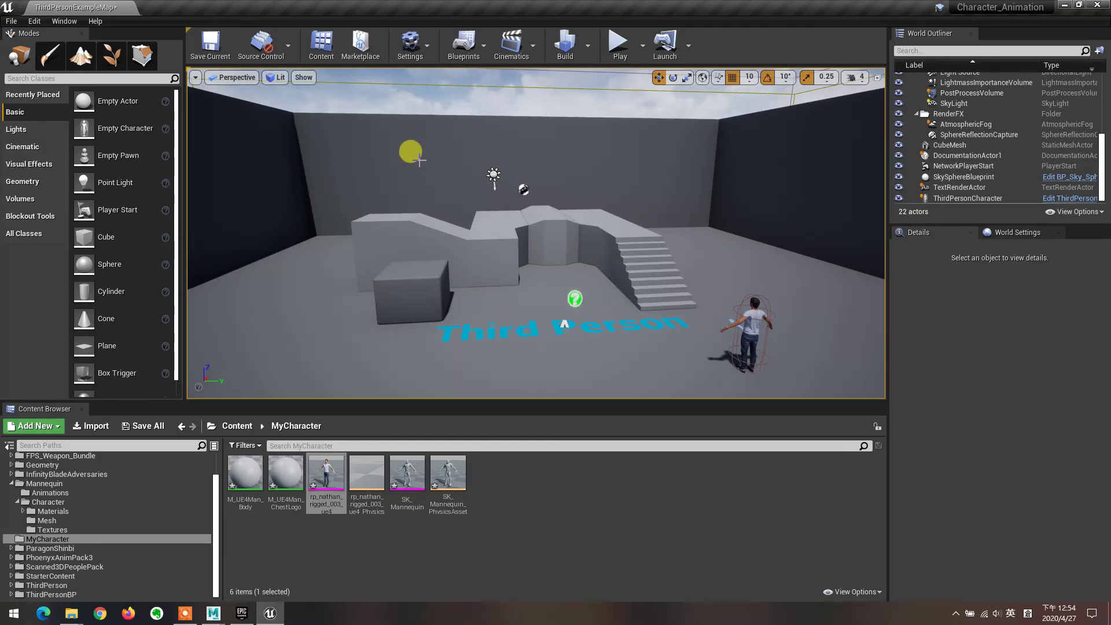
left_click_drag(419, 160, 401, 423)
left_click_drag(341, 469, 327, 475)
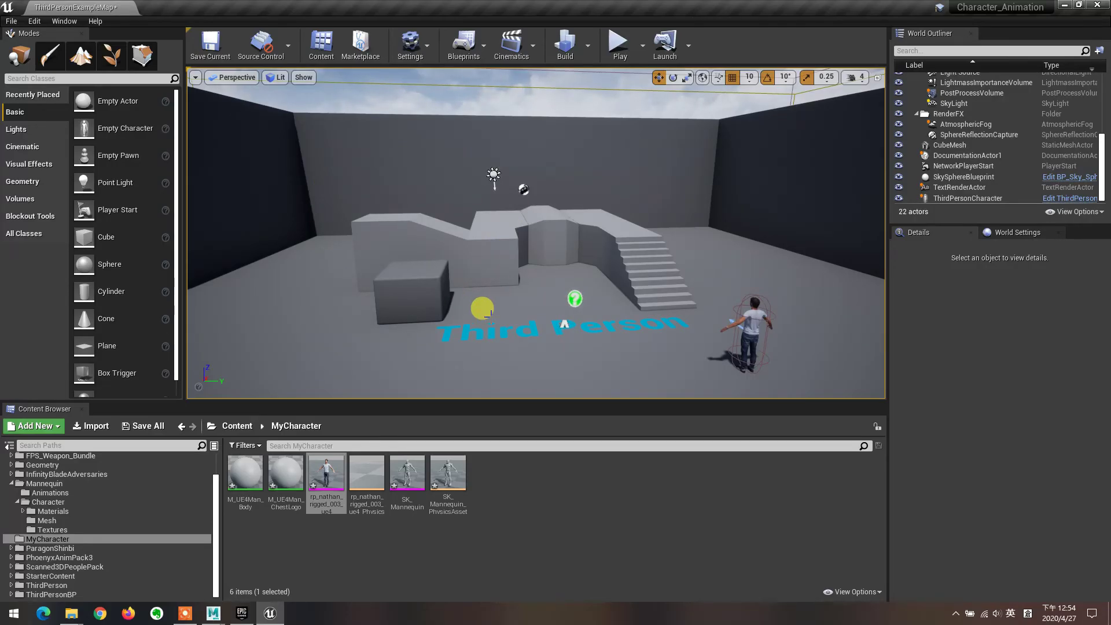
Assign the UE4_Mannequin_Skeleton from /Game/Mannequin/Character/Mesh to the rp_nathan_rigged_003_ue4 skeletal mesh
left_click(327, 475)
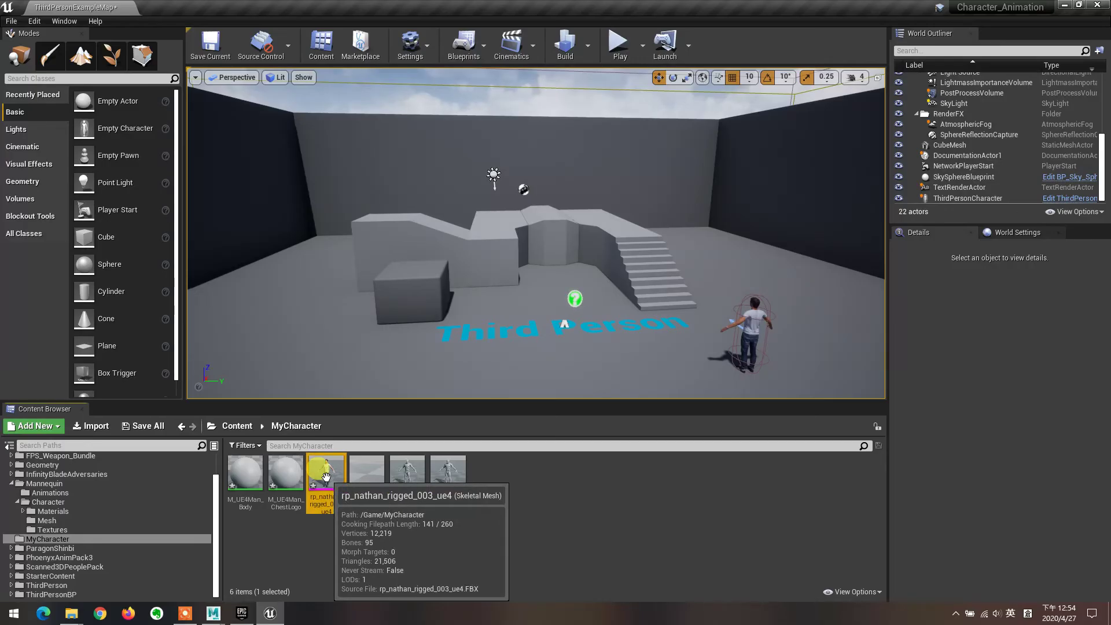
right_click(327, 476)
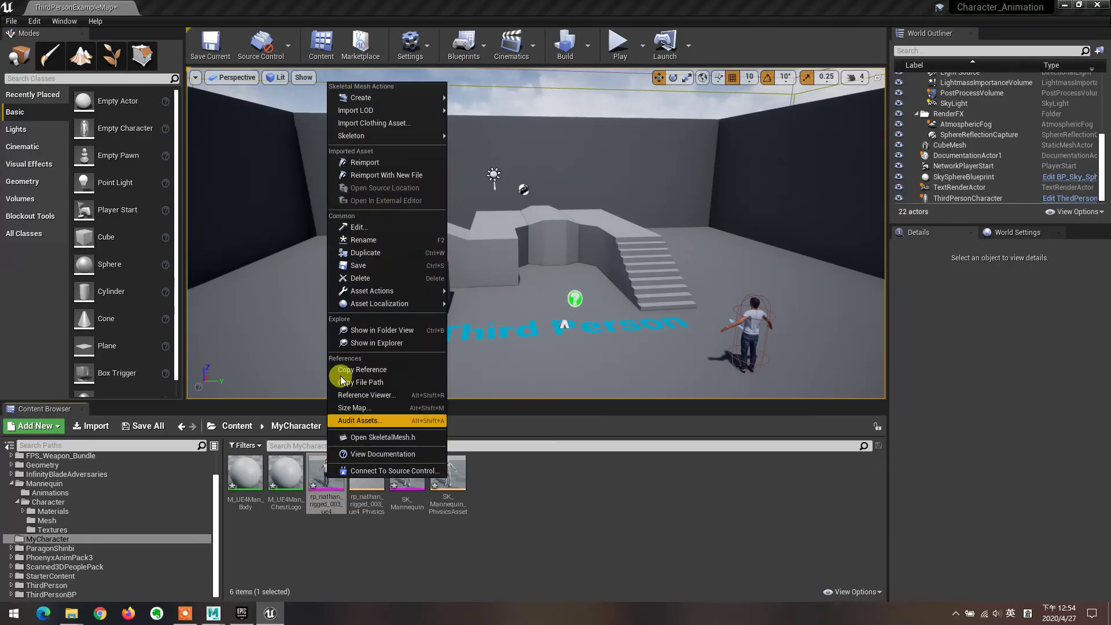
mouse_move(375, 138)
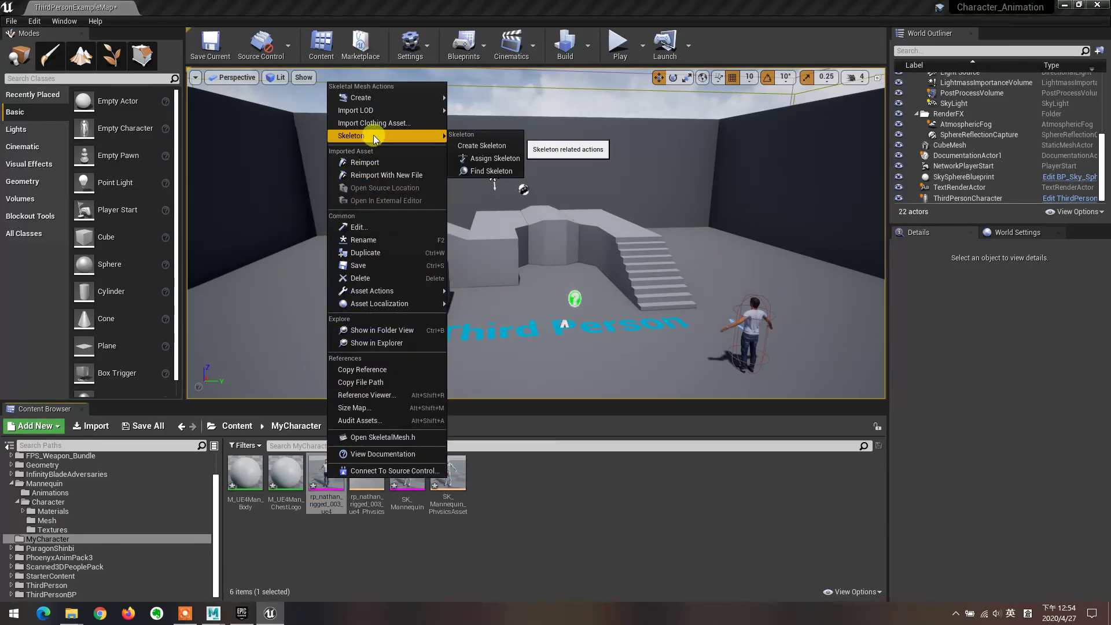
left_click(491, 160)
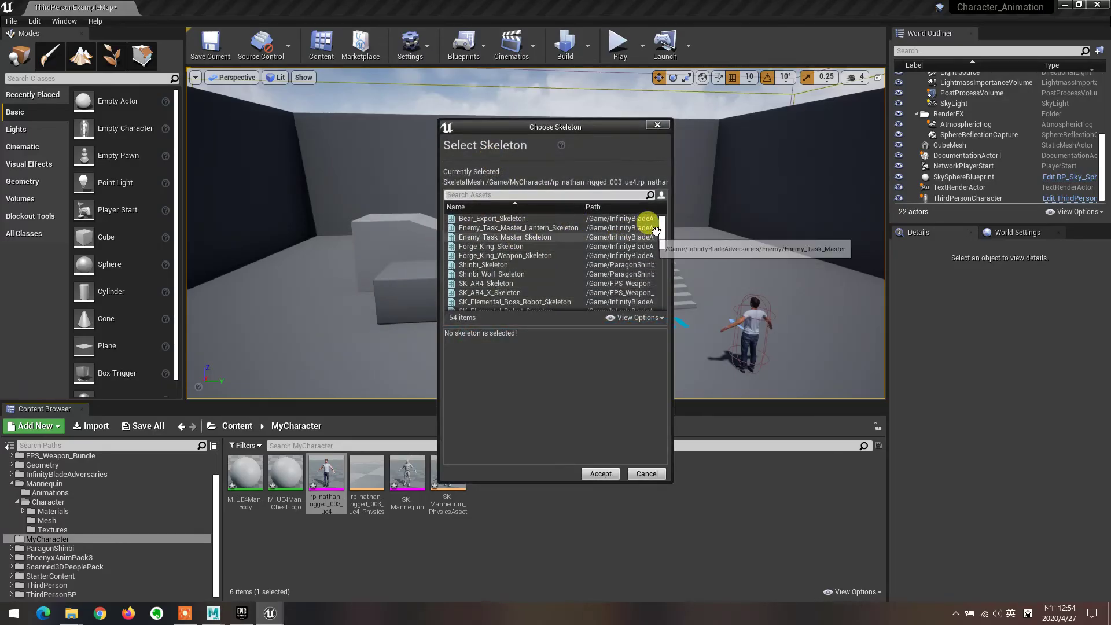
left_click_drag(662, 229, 664, 290)
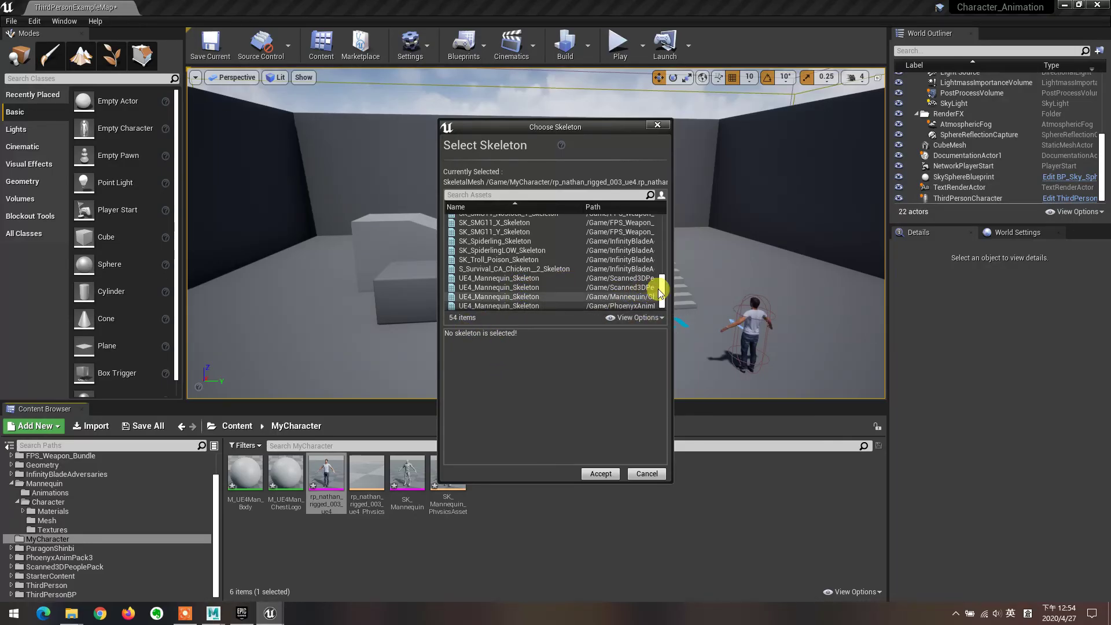
left_click_drag(661, 288, 662, 296)
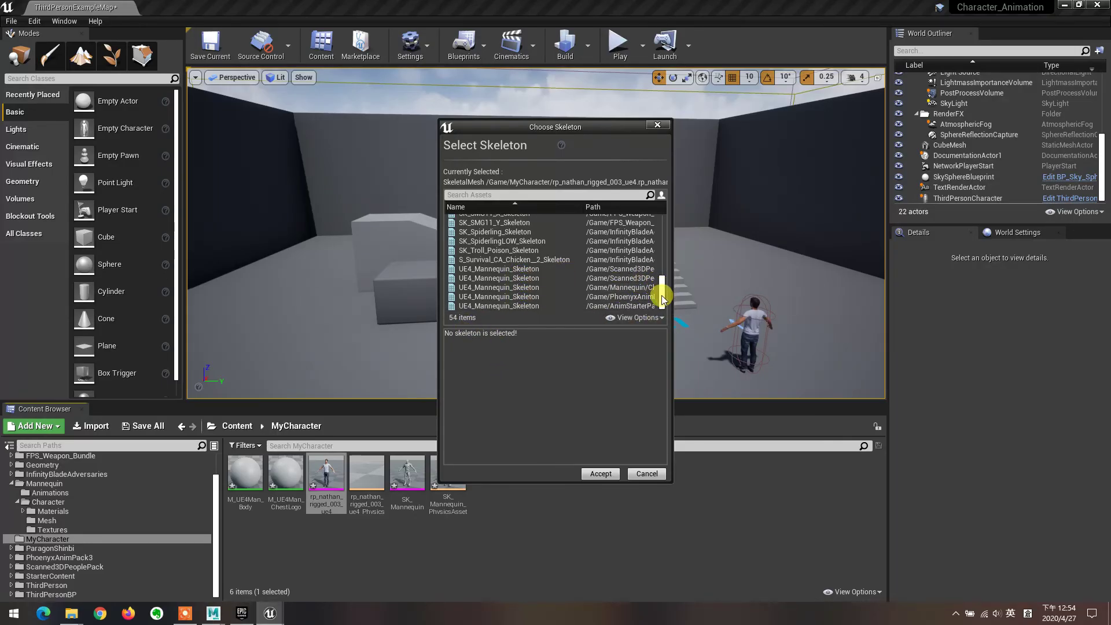
left_click(510, 287)
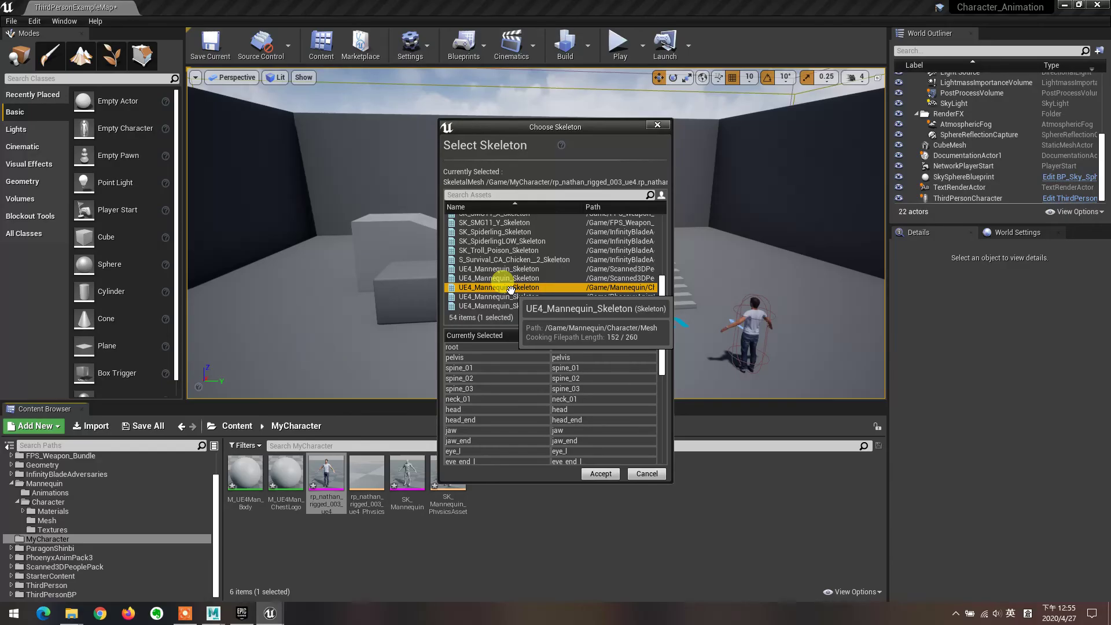
left_click(607, 474)
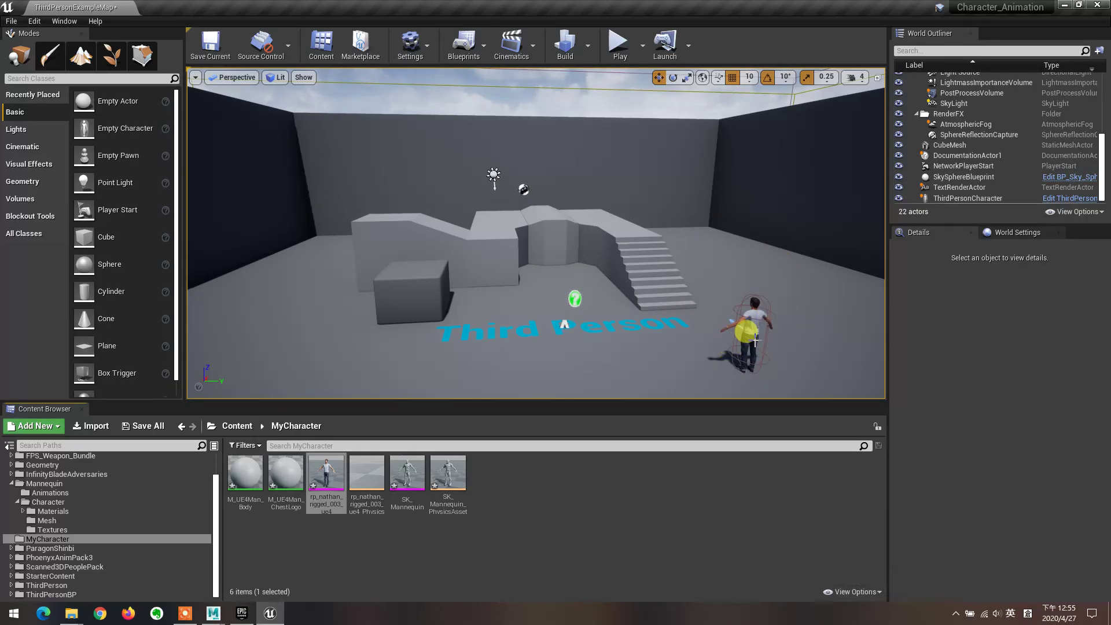
Set the animation class of the level's ThirdPersonCharacter to ThirdPerson_AnimBP
left_click(753, 342)
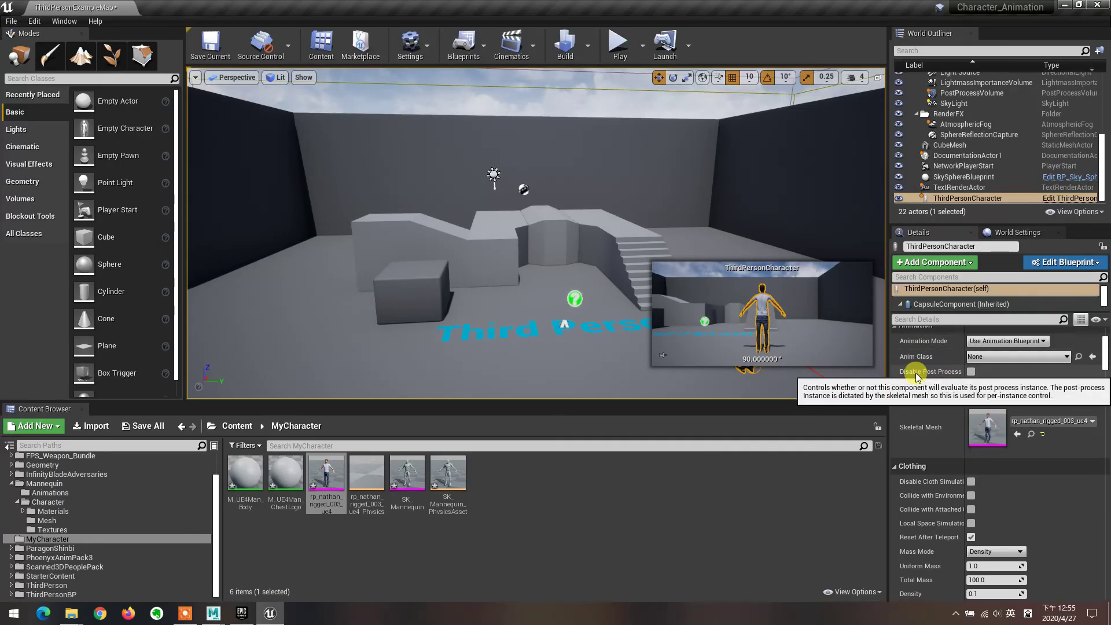
scroll(926, 373, "up", 2)
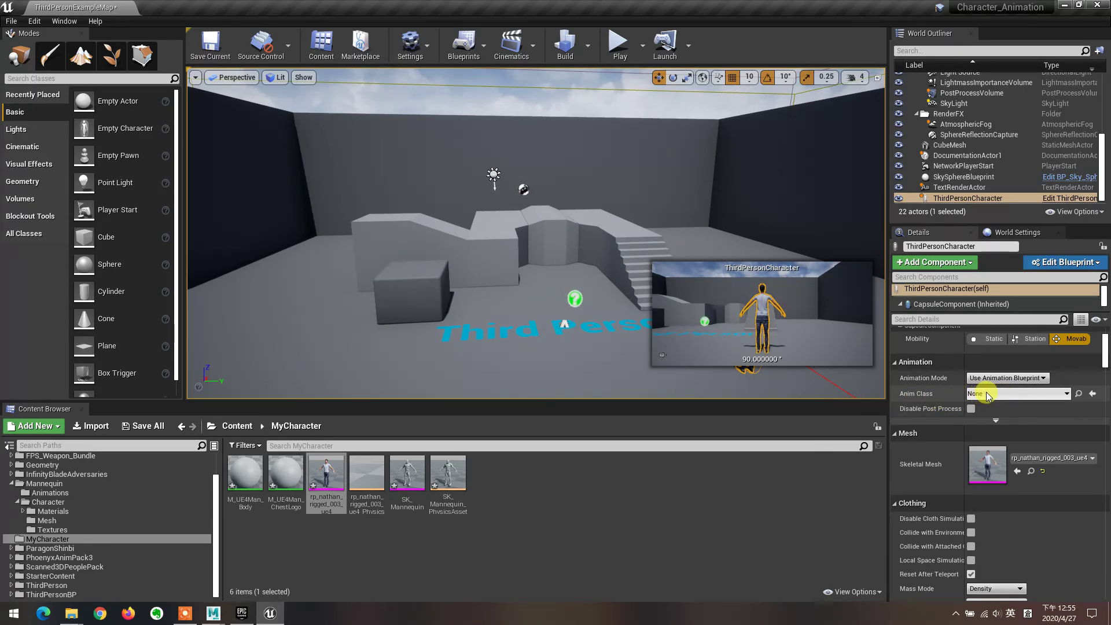
left_click(1004, 394)
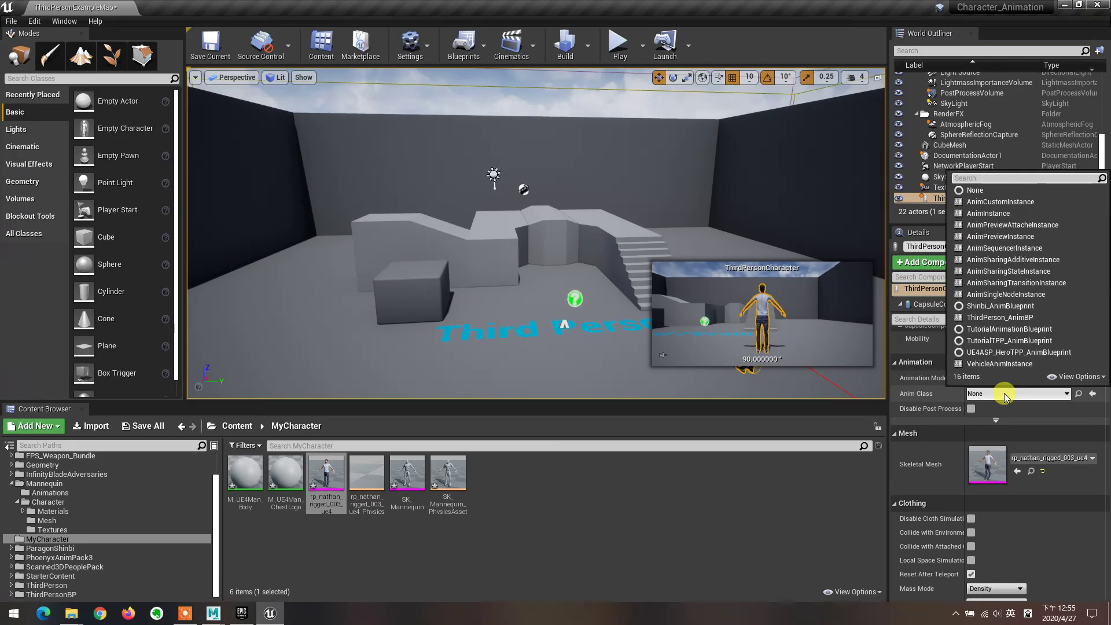
left_click(987, 317)
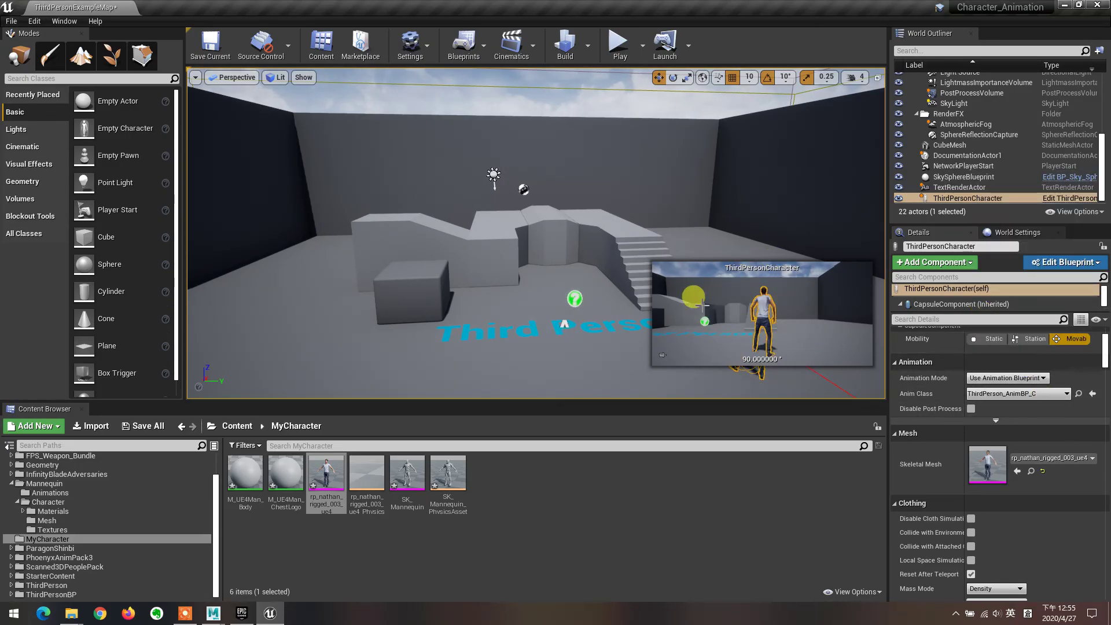
Play-test the level by running and jumping with the scanned character, and stop the session
left_click(619, 50)
key("w")
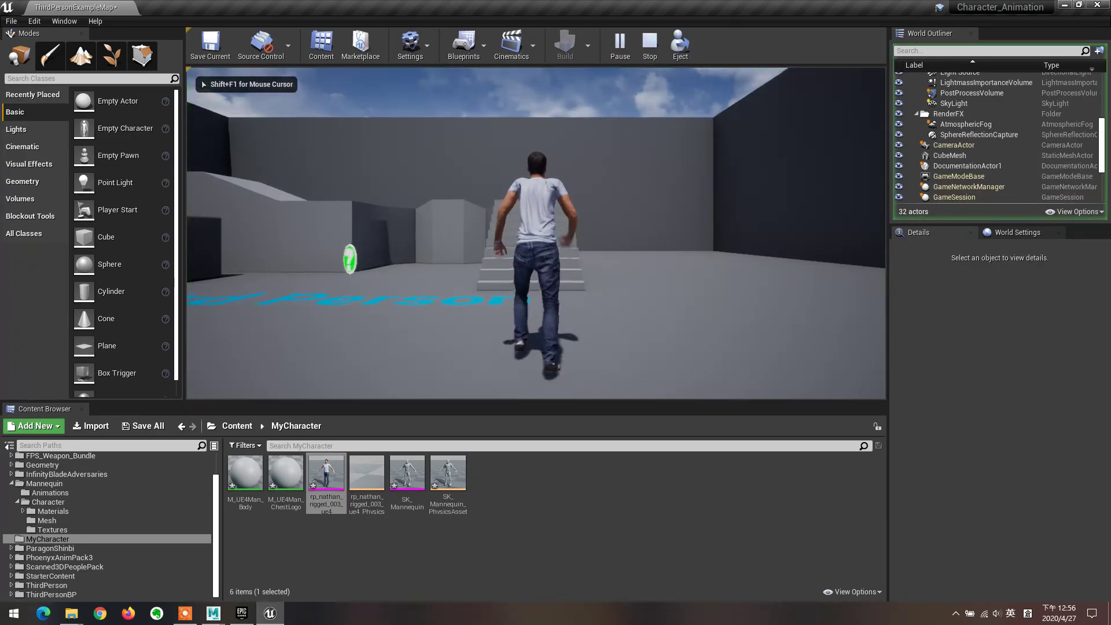
key("d")
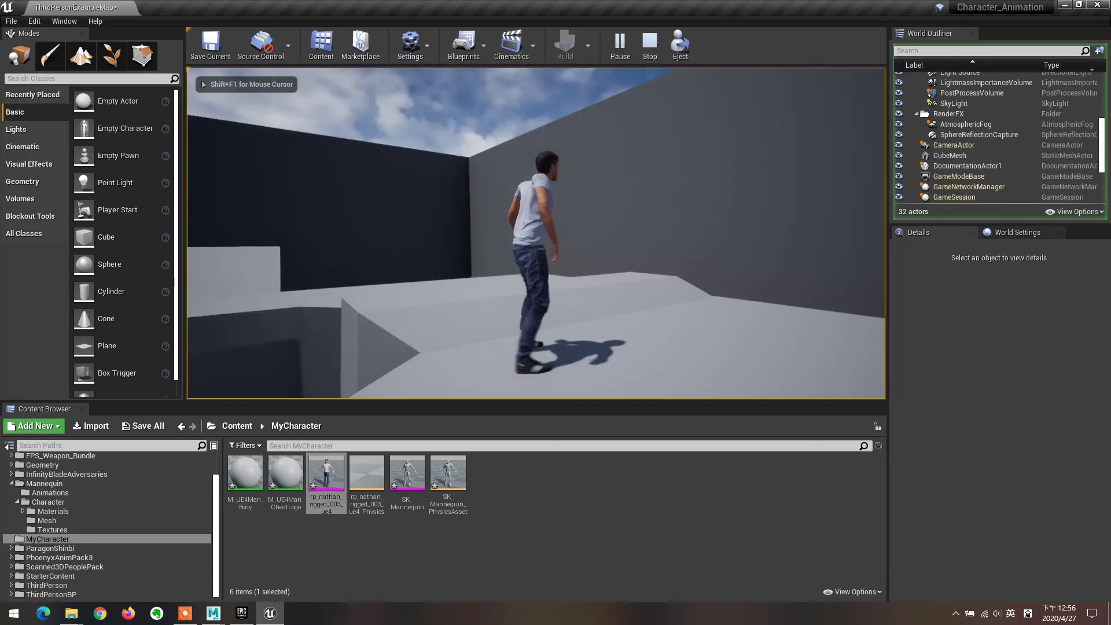
key("space")
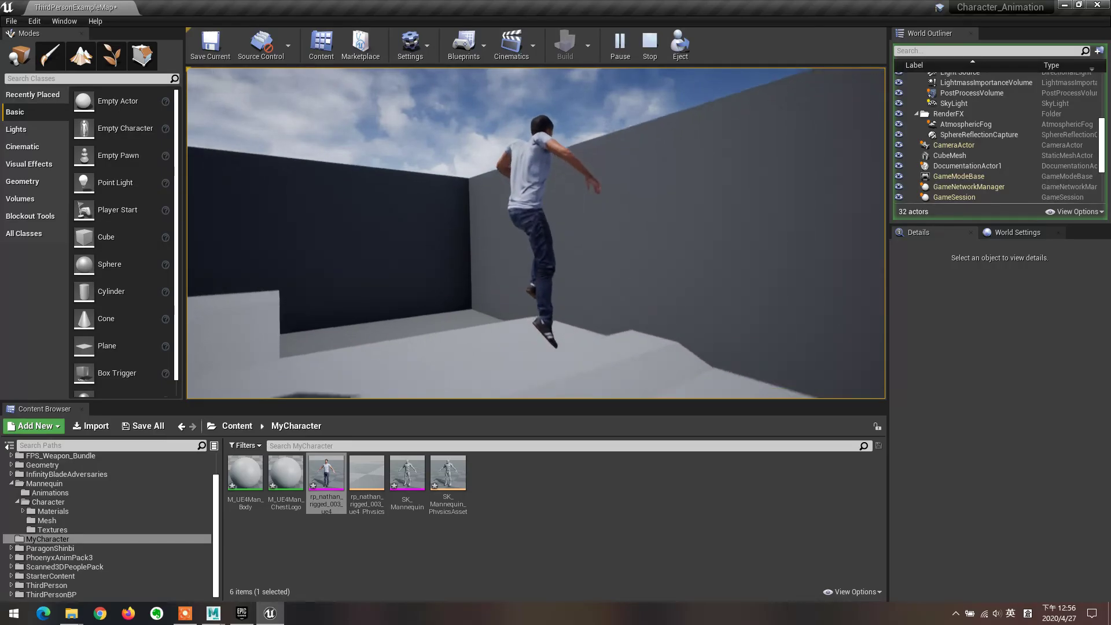
key("Escape")
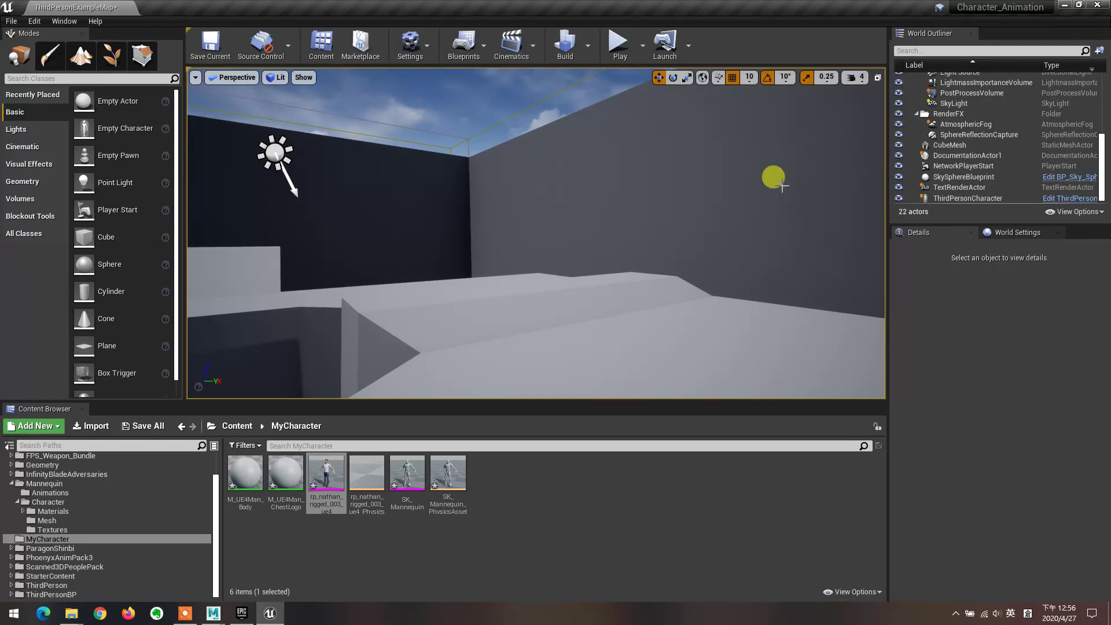
Select the ThirdPersonCharacter actor, and view the rp_nathan_rigged_003_ue4 skeletal mesh in its editor before closing it
left_click(954, 199)
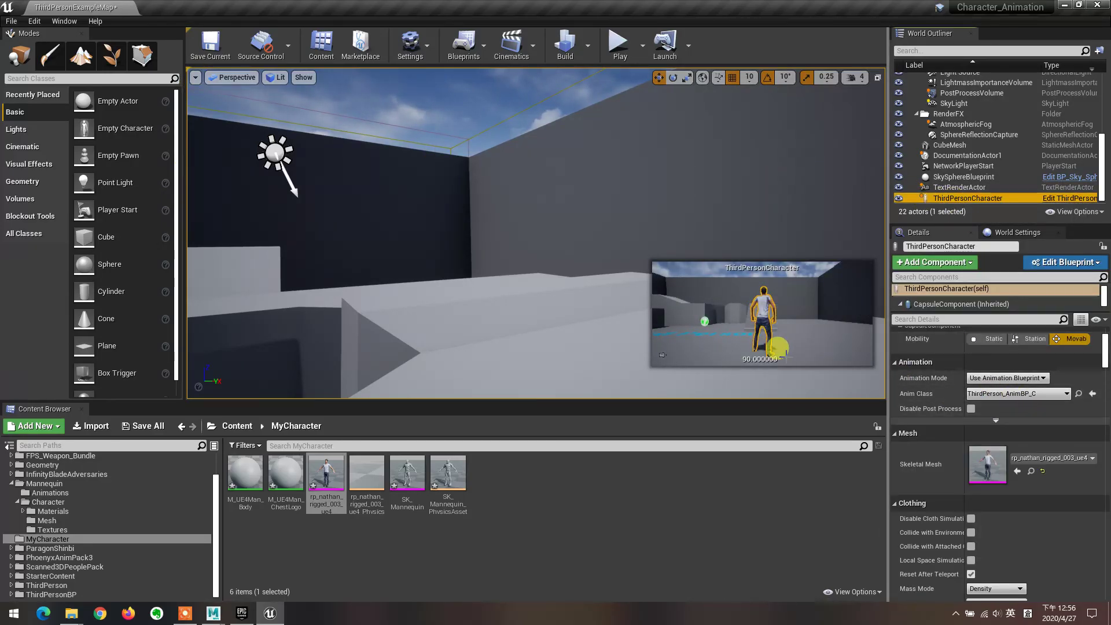
left_click(322, 480)
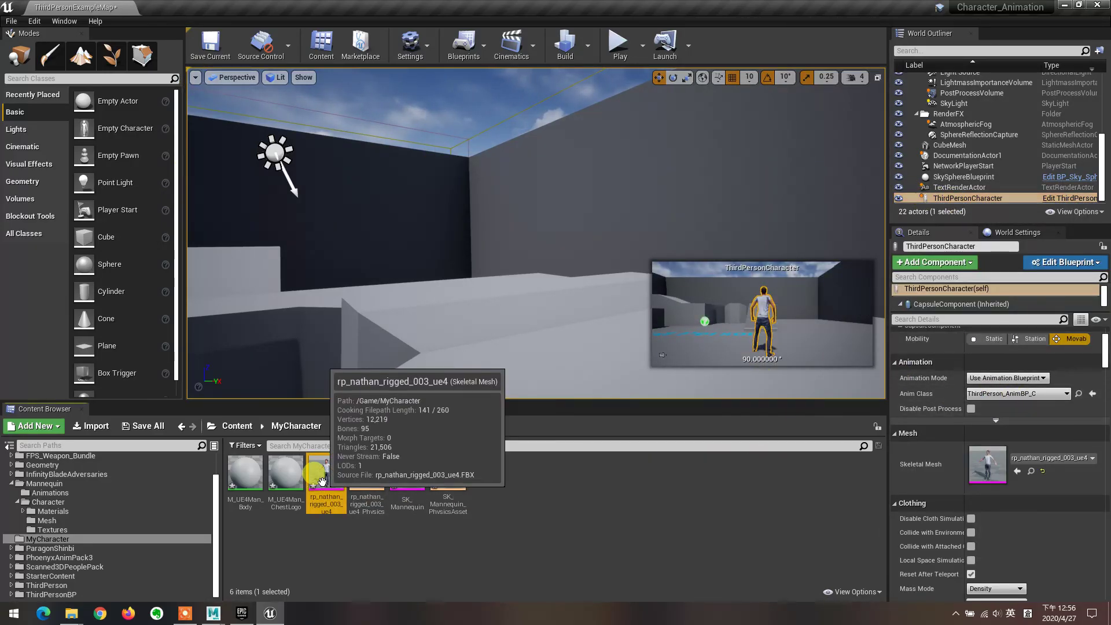
double_click(321, 481)
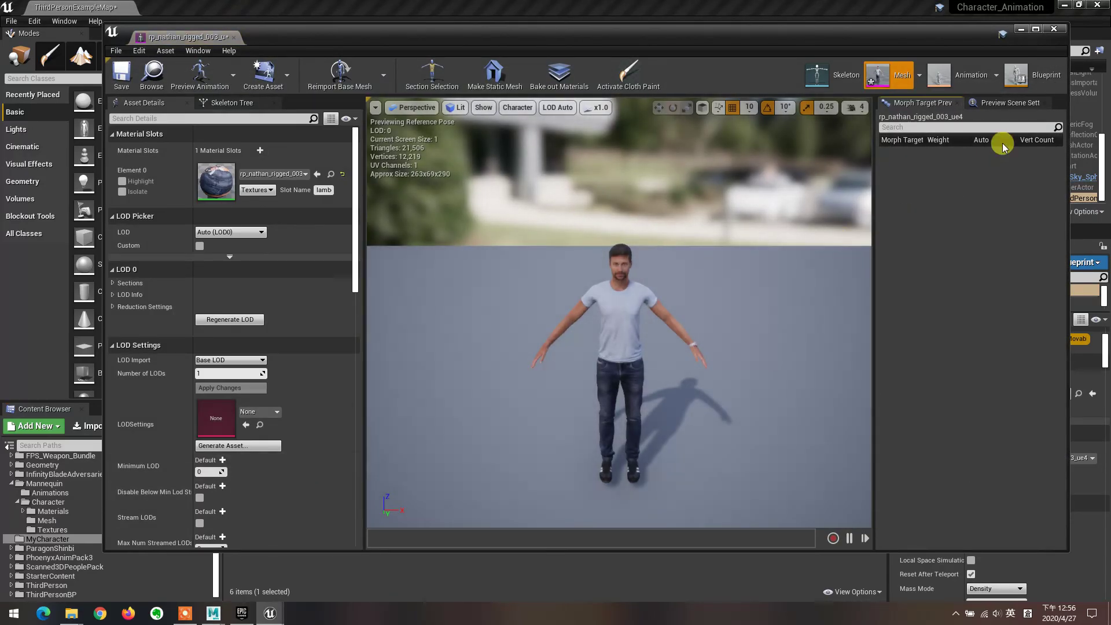
left_click(1054, 28)
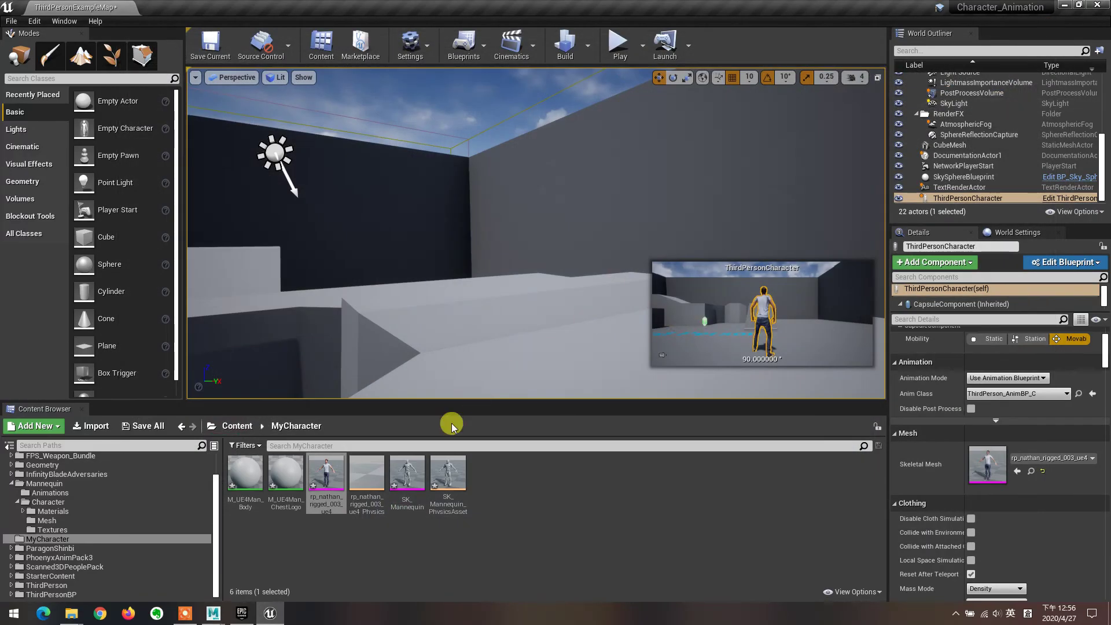
View the skeletons available for assignment to rp_nathan_rigged_003_ue4 and dismiss the selection without assigning one
right_click(330, 485)
mouse_move(390, 138)
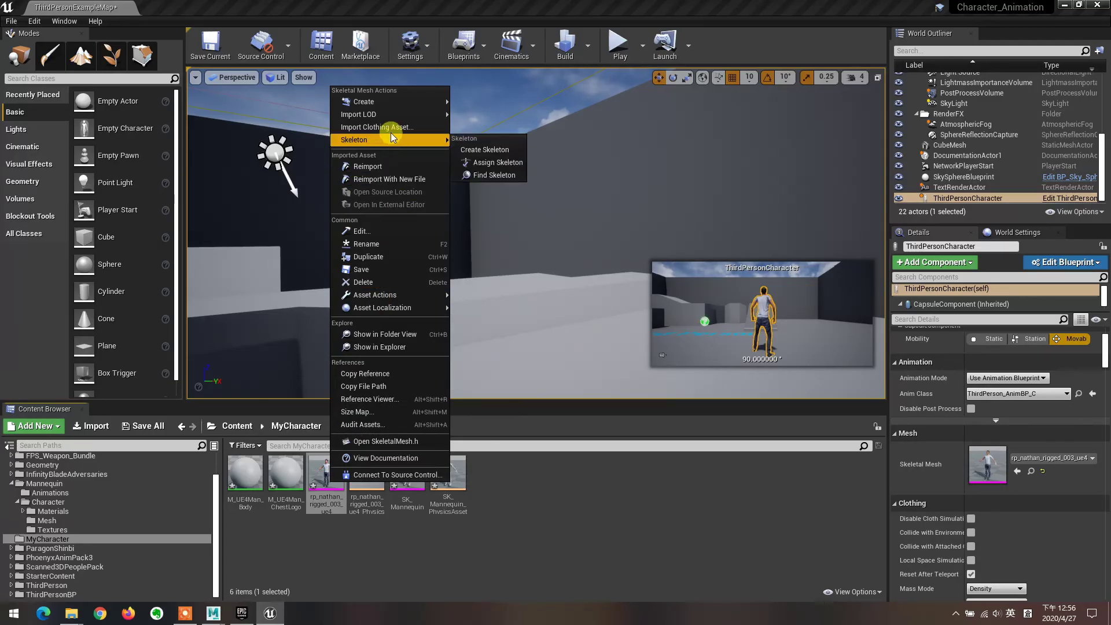
left_click(485, 164)
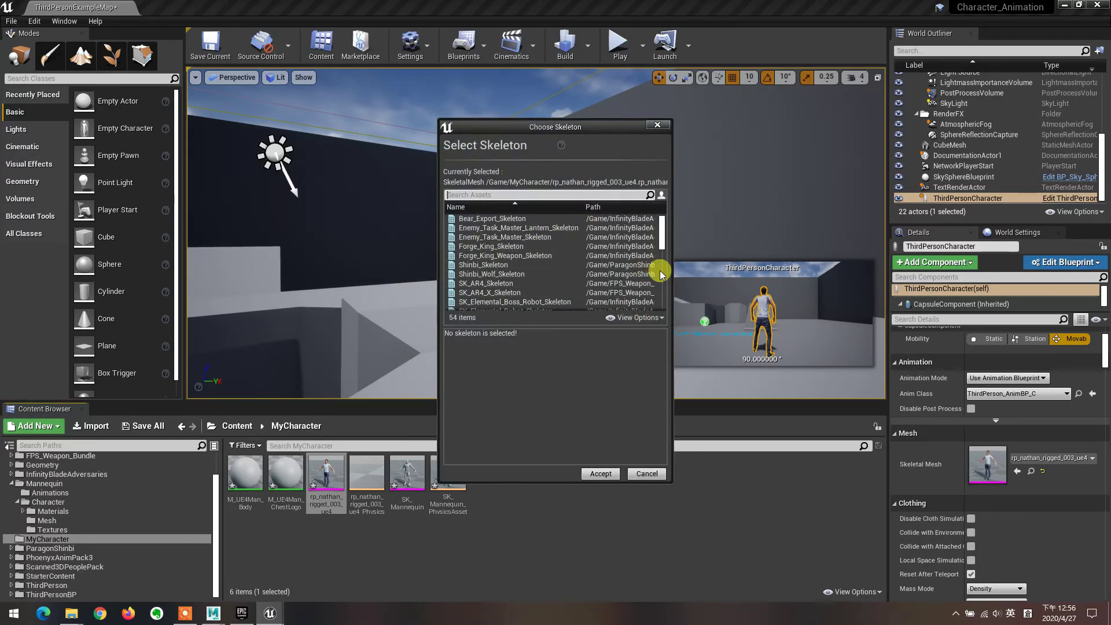
left_click(647, 474)
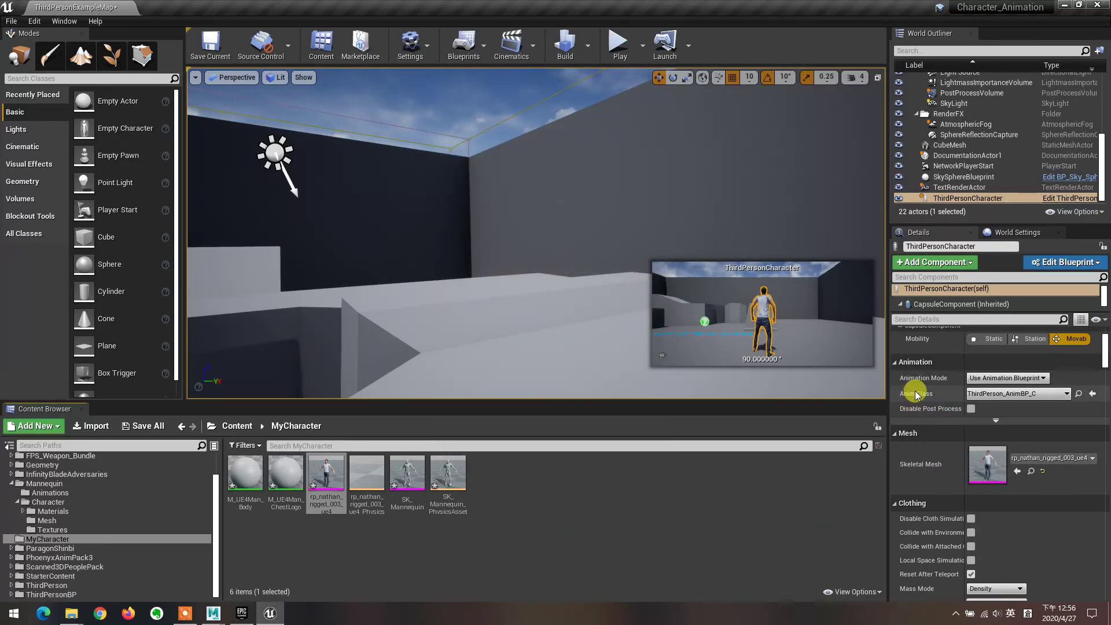